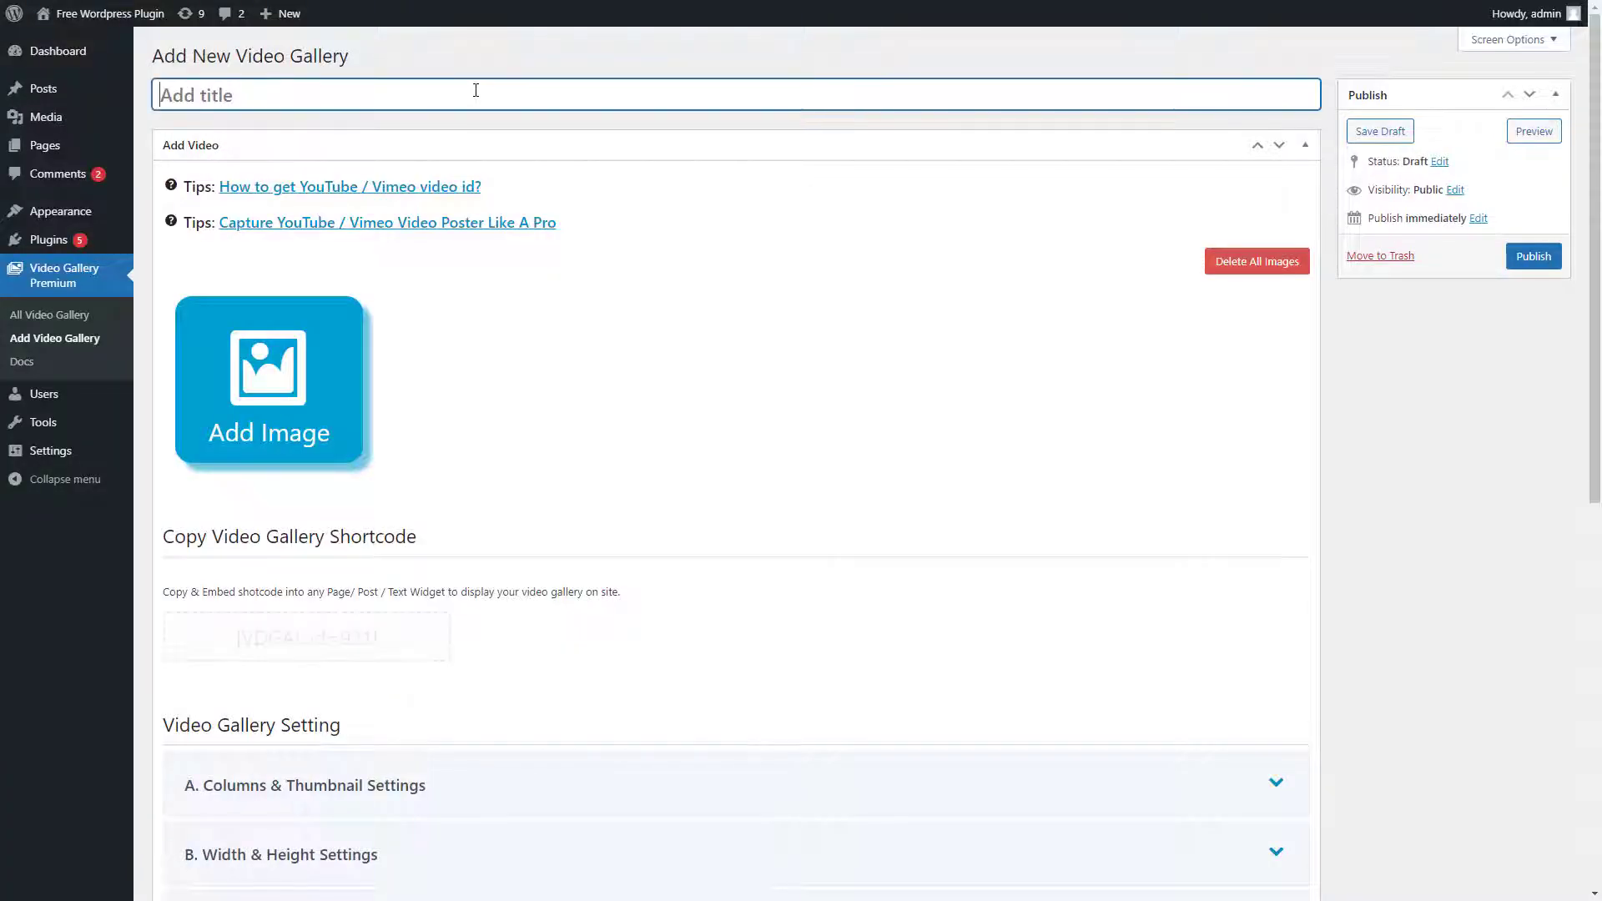
type("My Video Gallery")
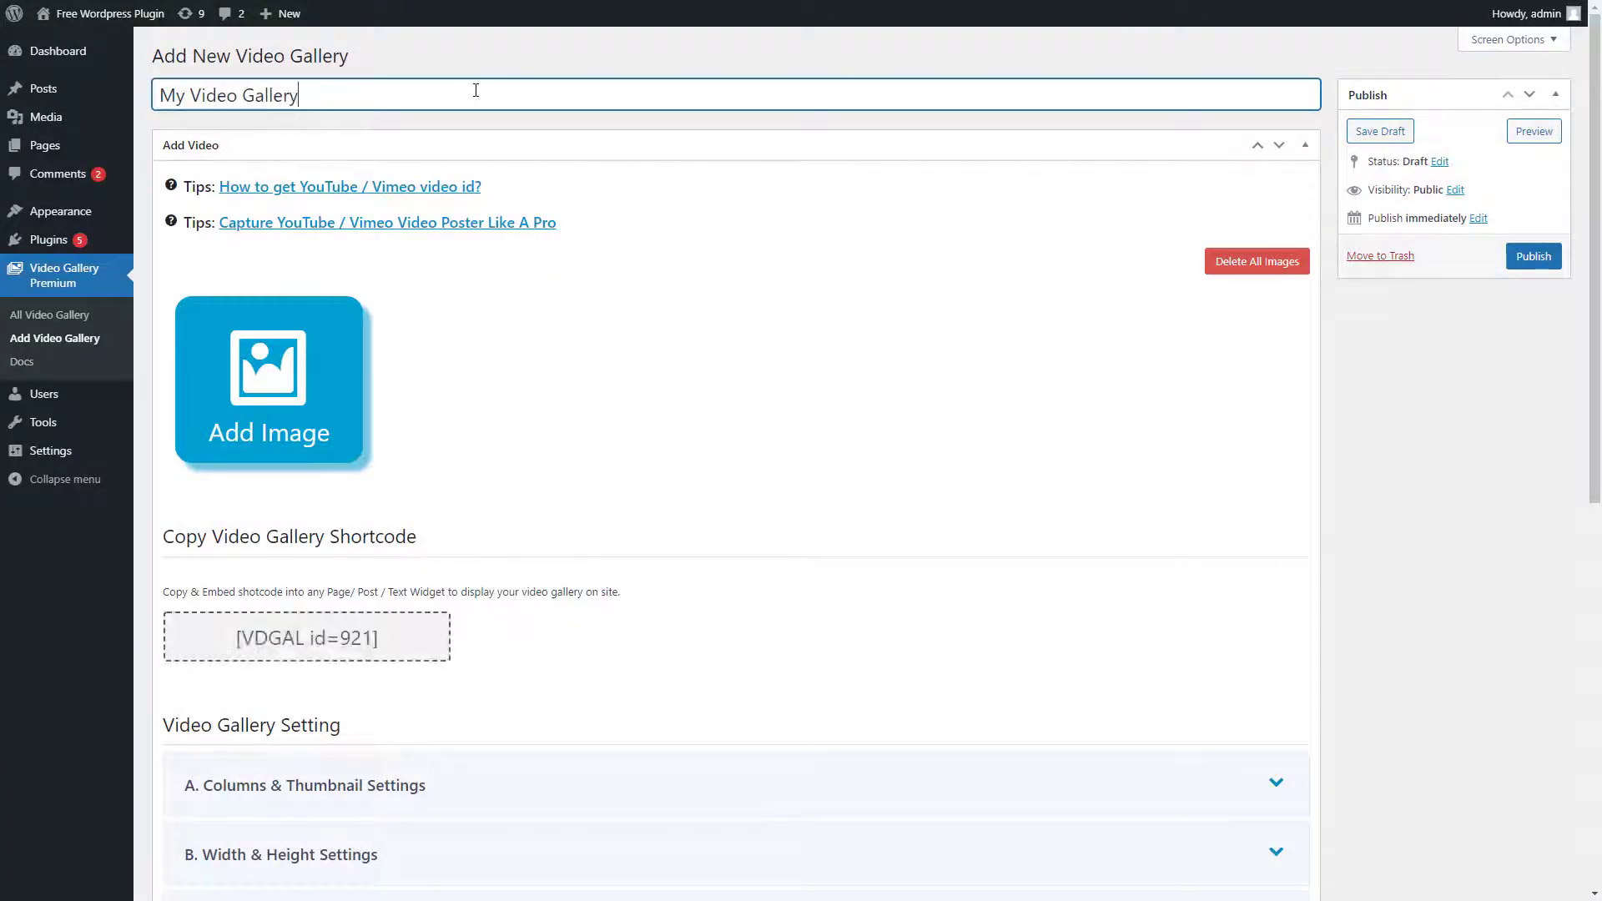
- Insert the gallery-plugin, football and Video Poster Four images from the Media Library as video cards
left_click(247, 376)
left_click(126, 258)
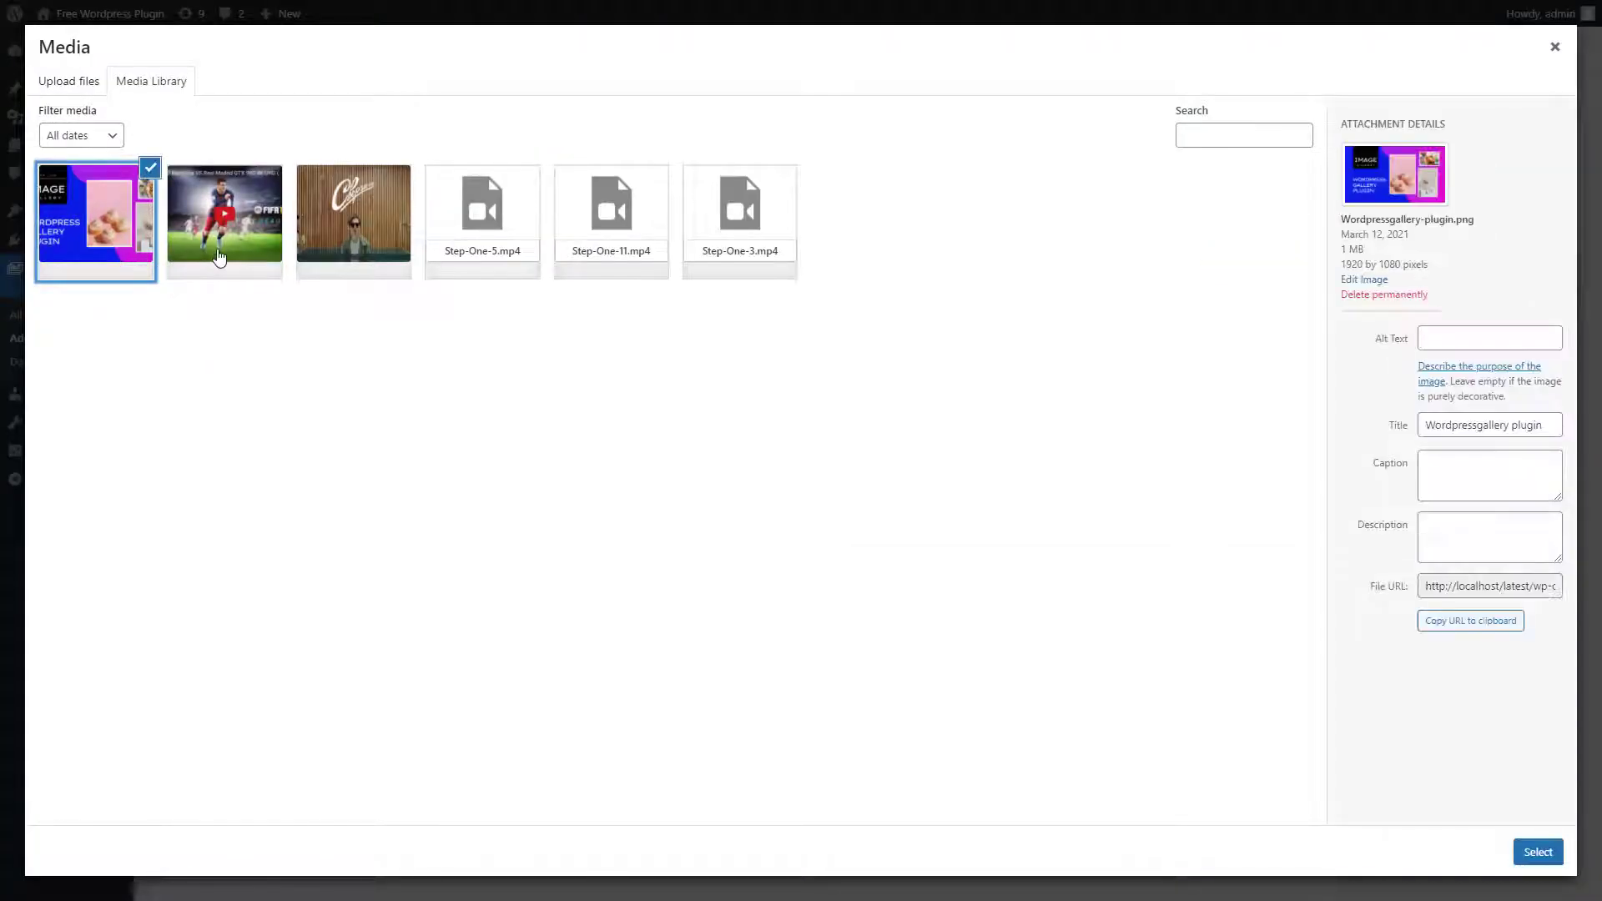
left_click(219, 259)
left_click(345, 251)
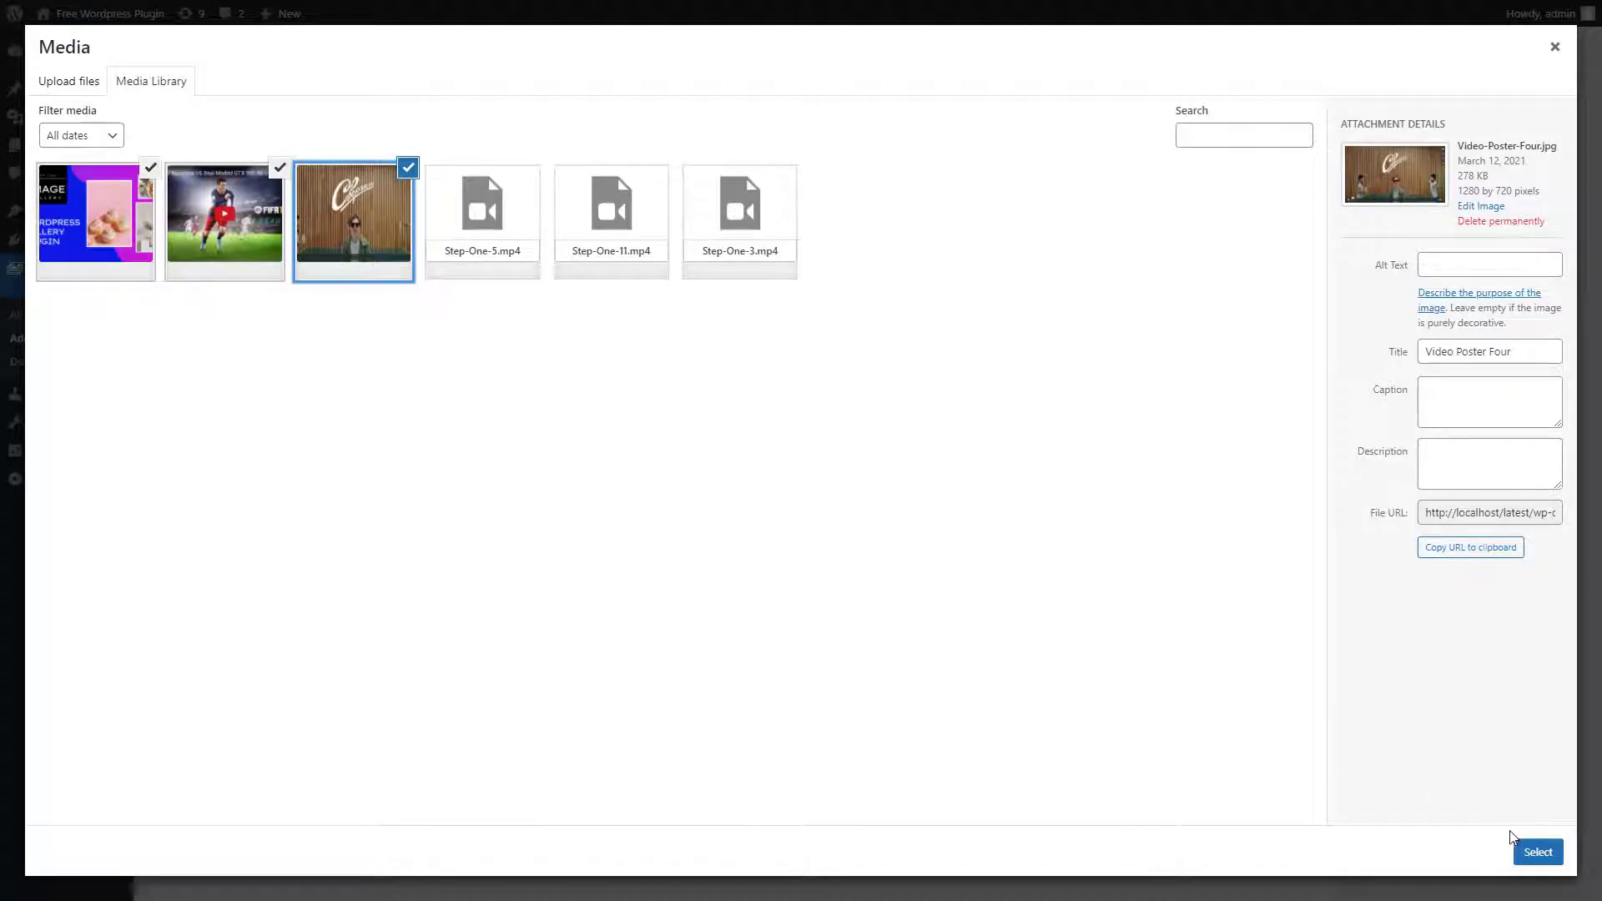
left_click(1532, 854)
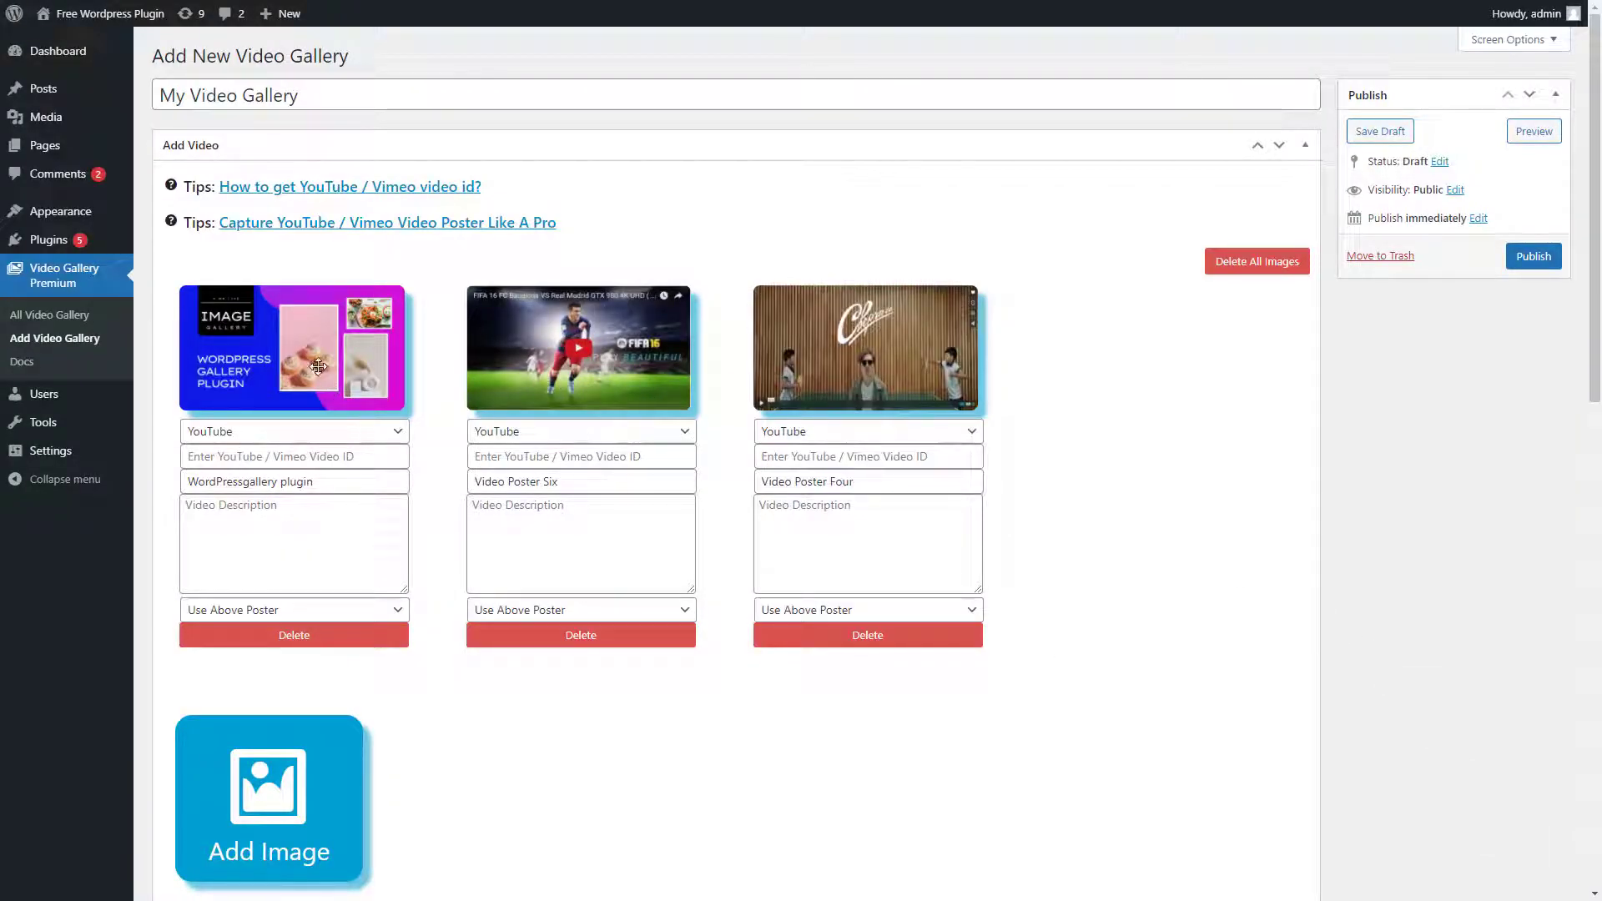
- Move the football card to first position, keeping YouTube as its source
left_click_drag(320, 365, 685, 346)
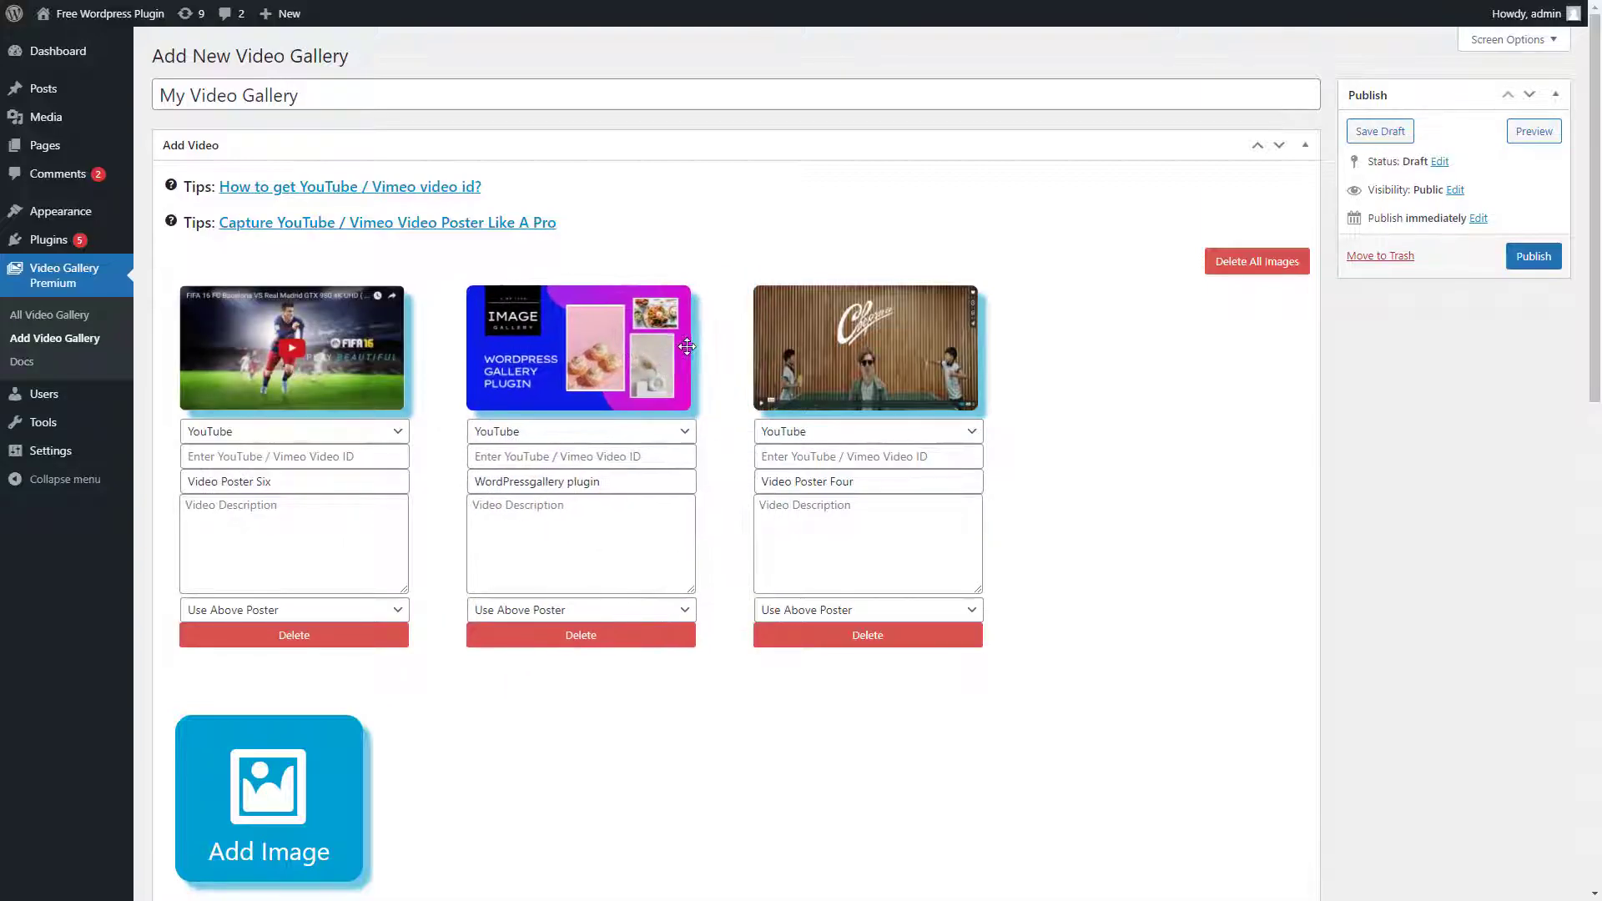
left_click(397, 433)
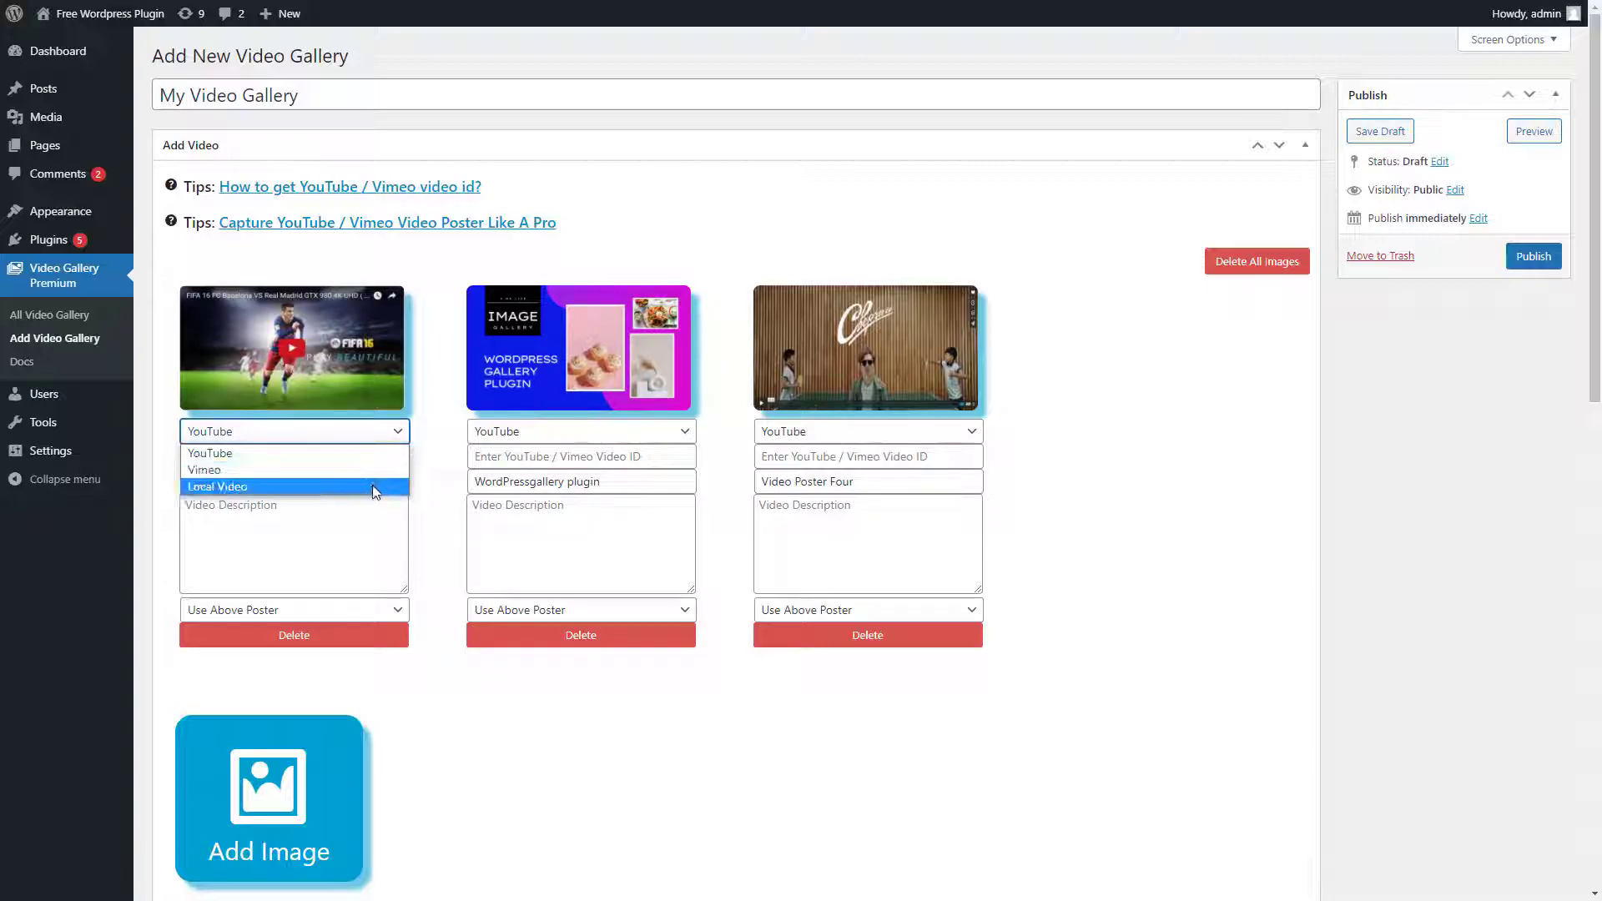
left_click(389, 454)
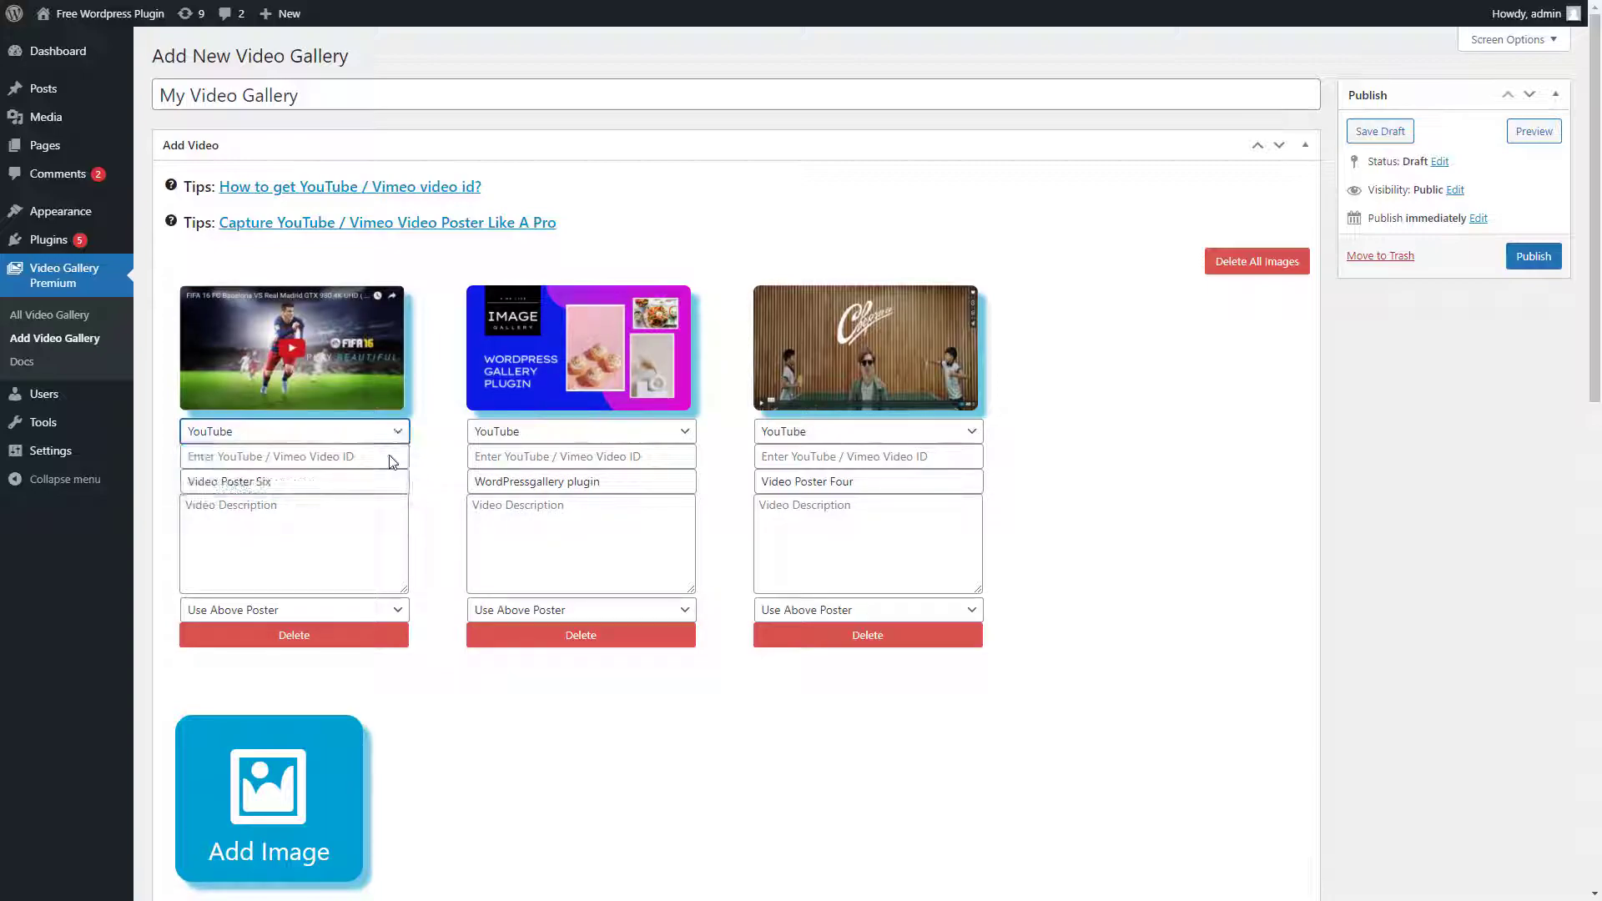
- Give the first card YouTube ID kJQP7kiw5Fk and set it to Fetch YouTube Poster
left_click(389, 458)
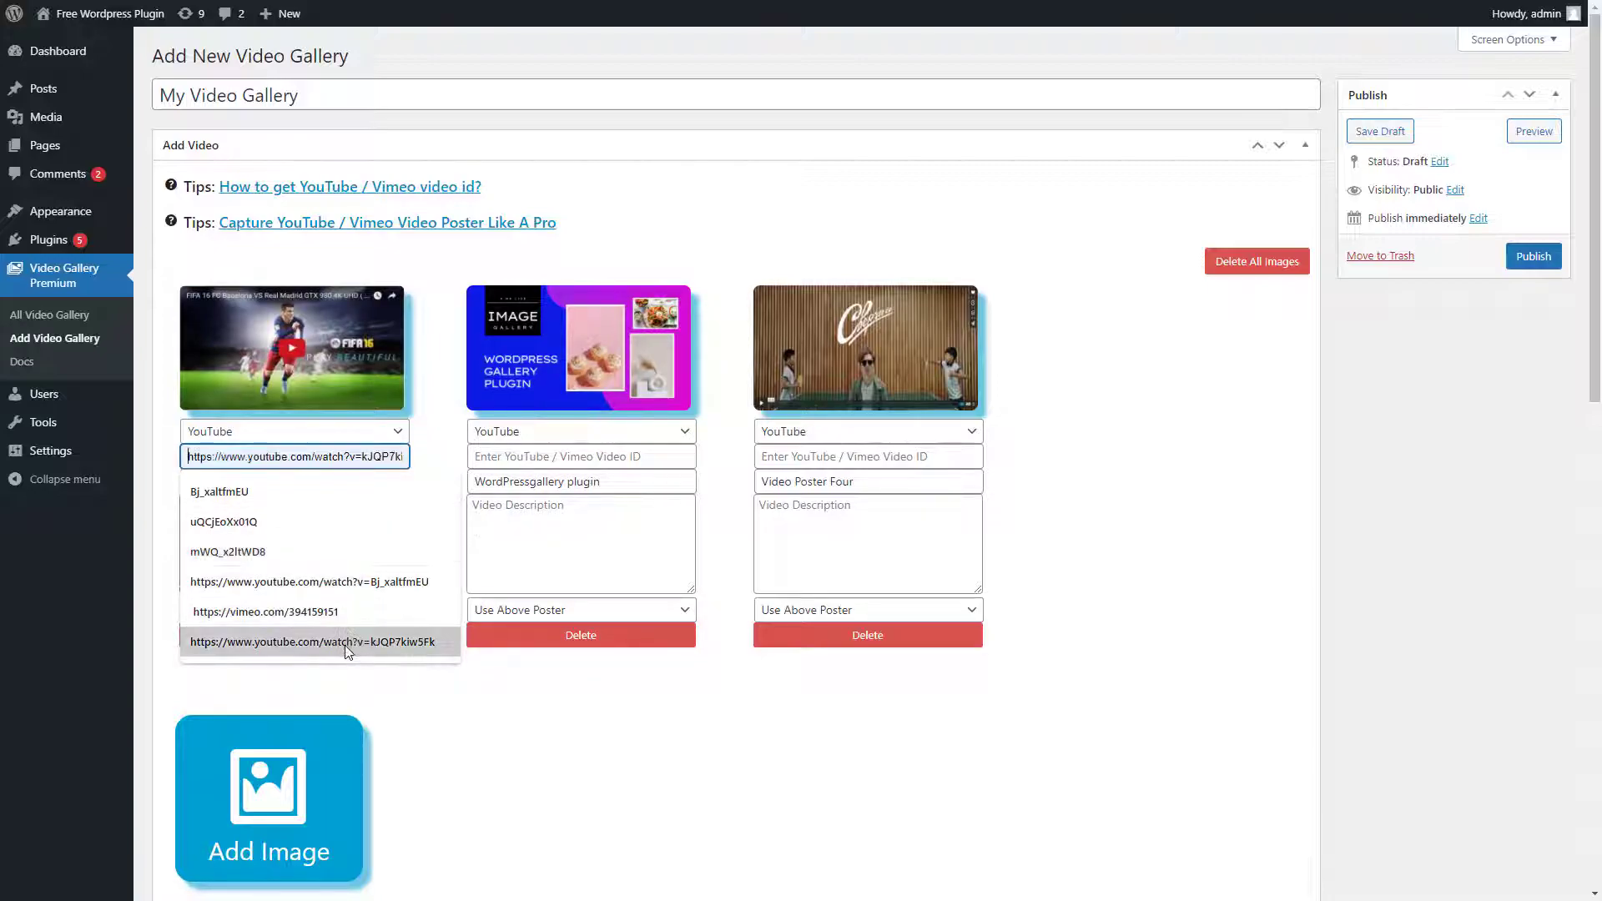
left_click(347, 646)
left_click_drag(340, 461, 161, 475)
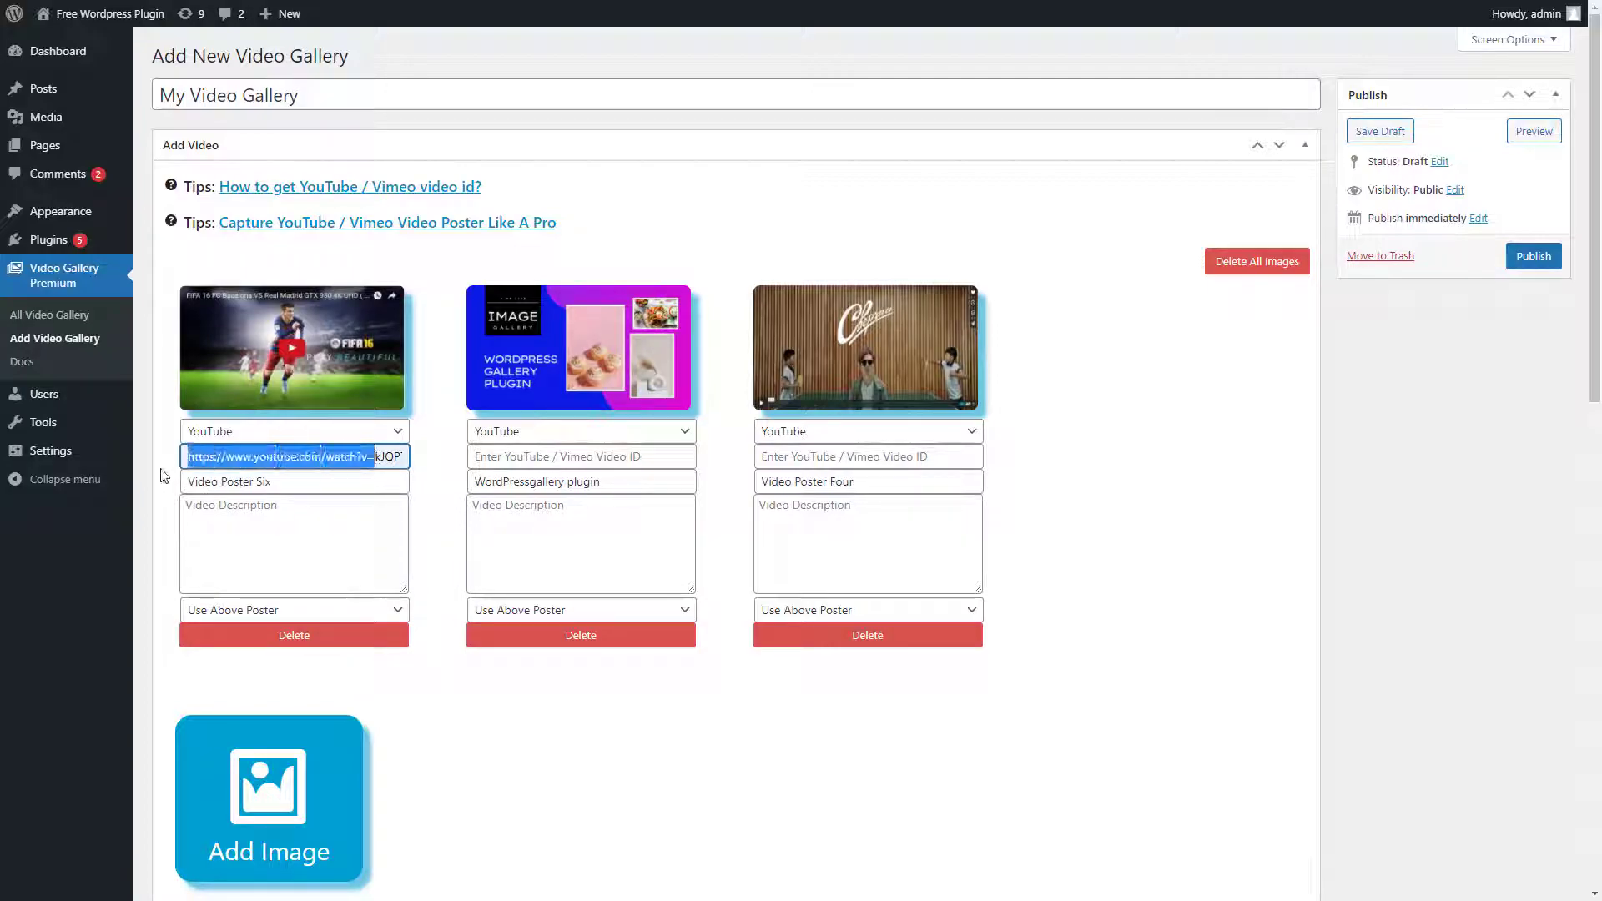
key("BackSpace")
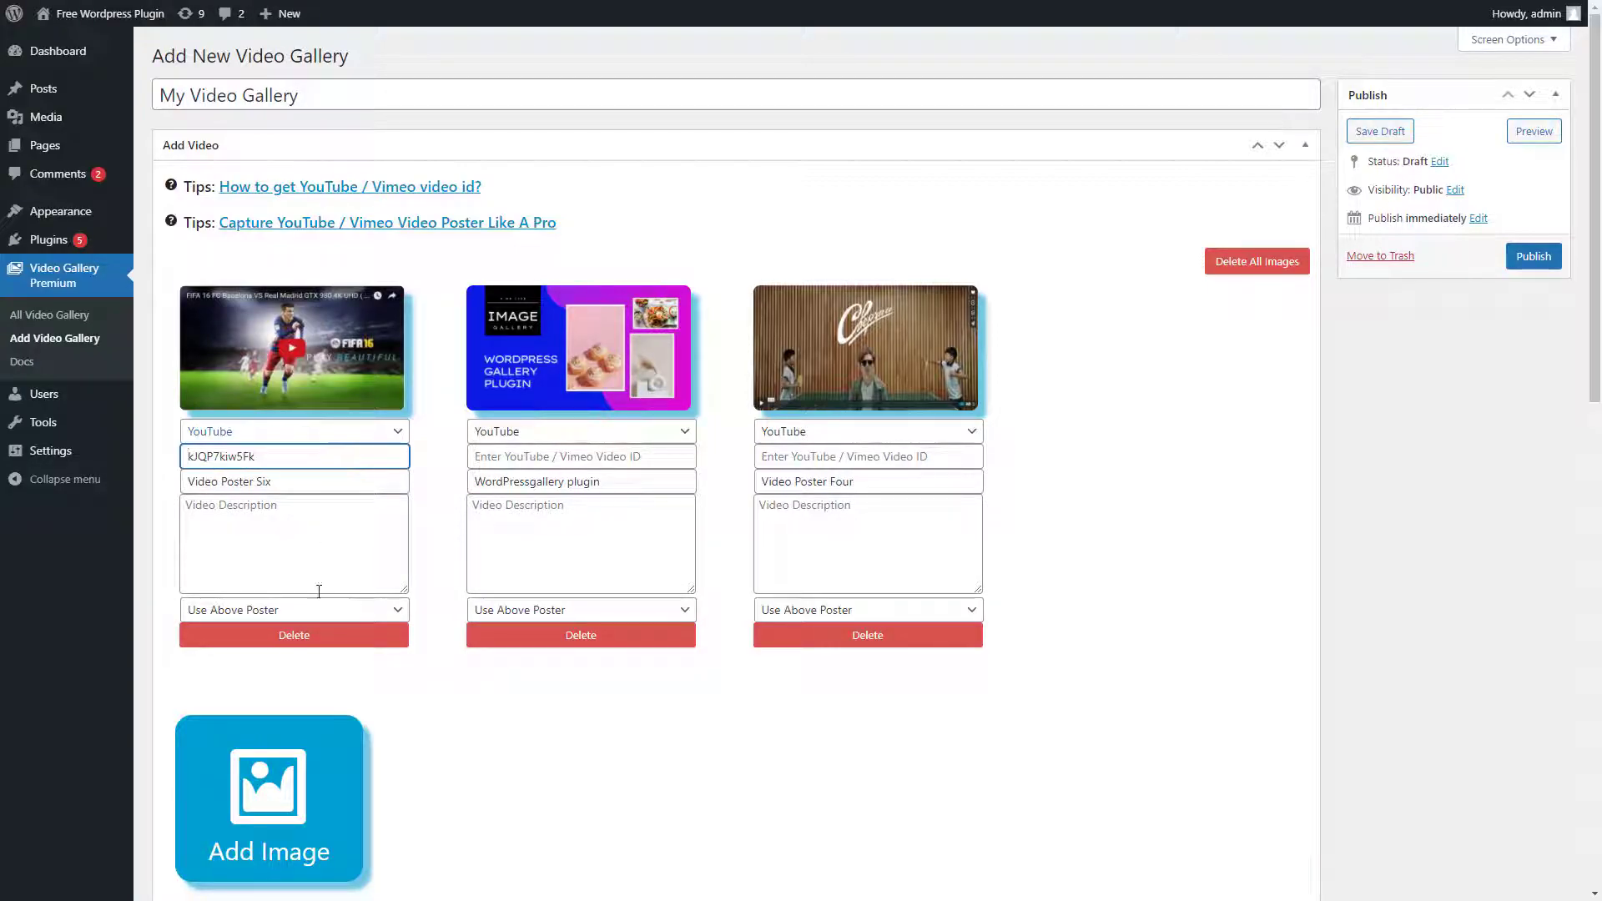
left_click(328, 615)
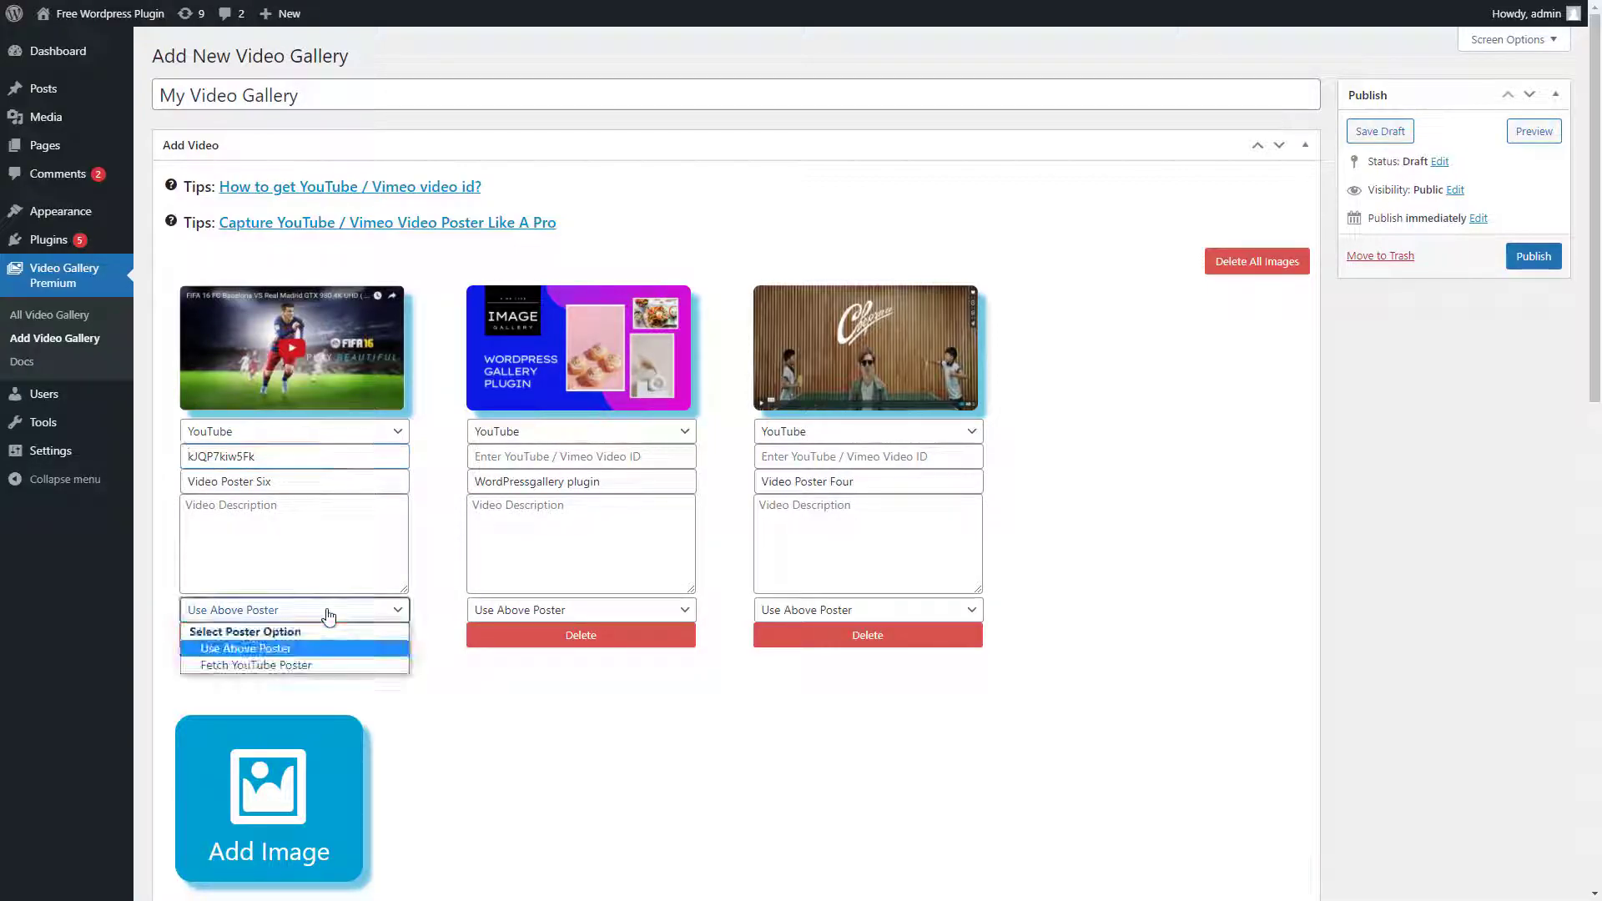
left_click(318, 665)
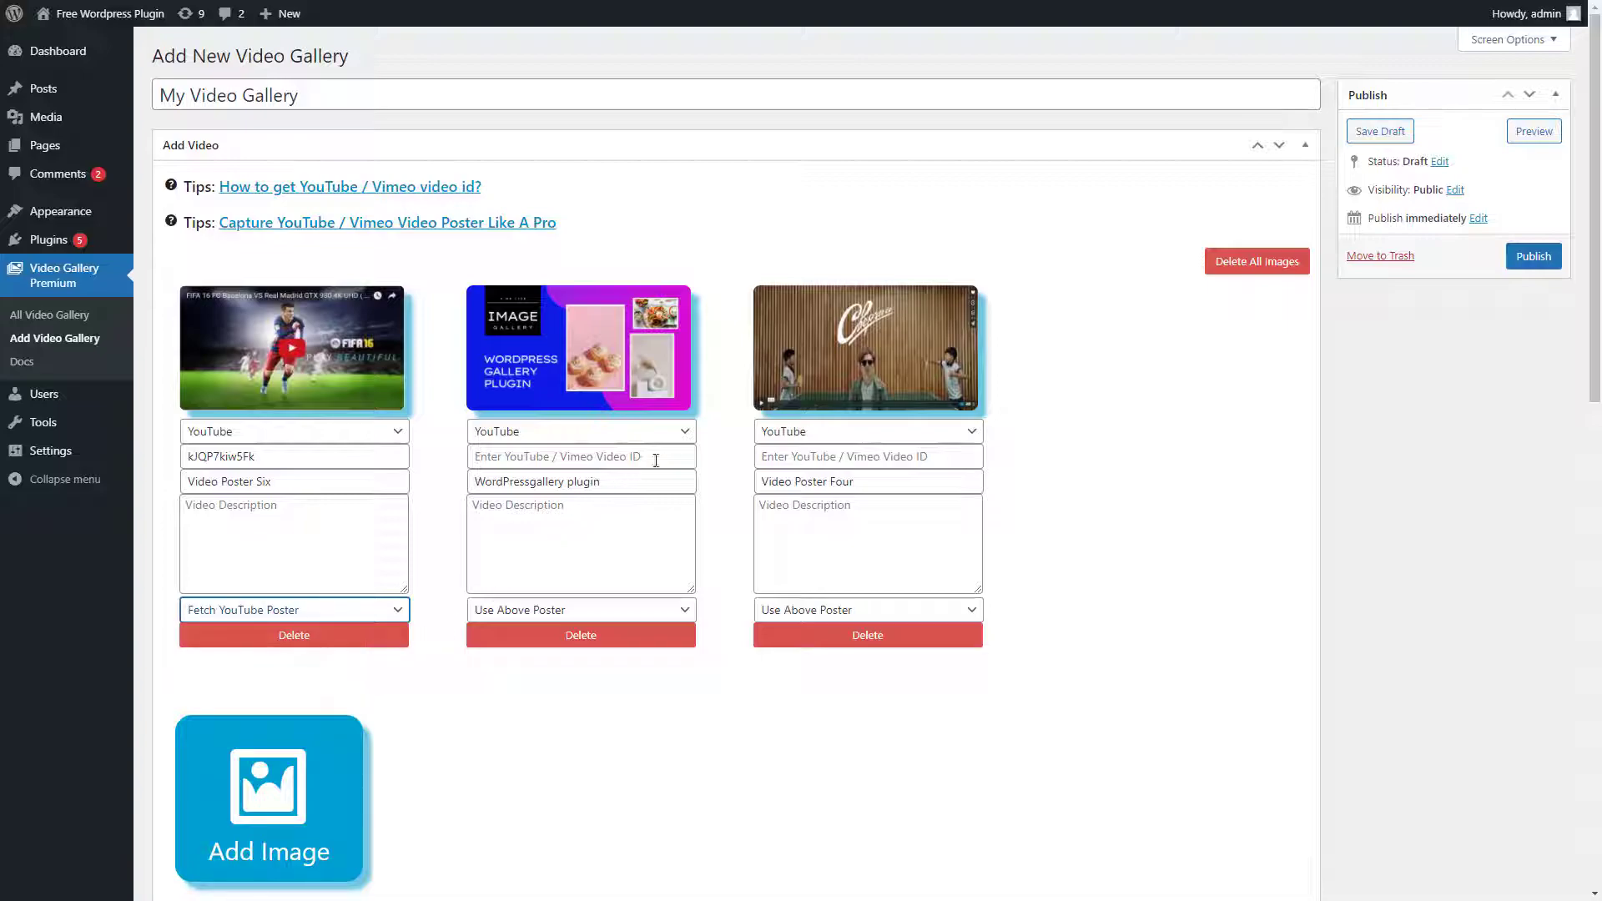
- Switch the second card to Local Video and preview Step-One-11.mp4 in the Media Library
left_click(687, 434)
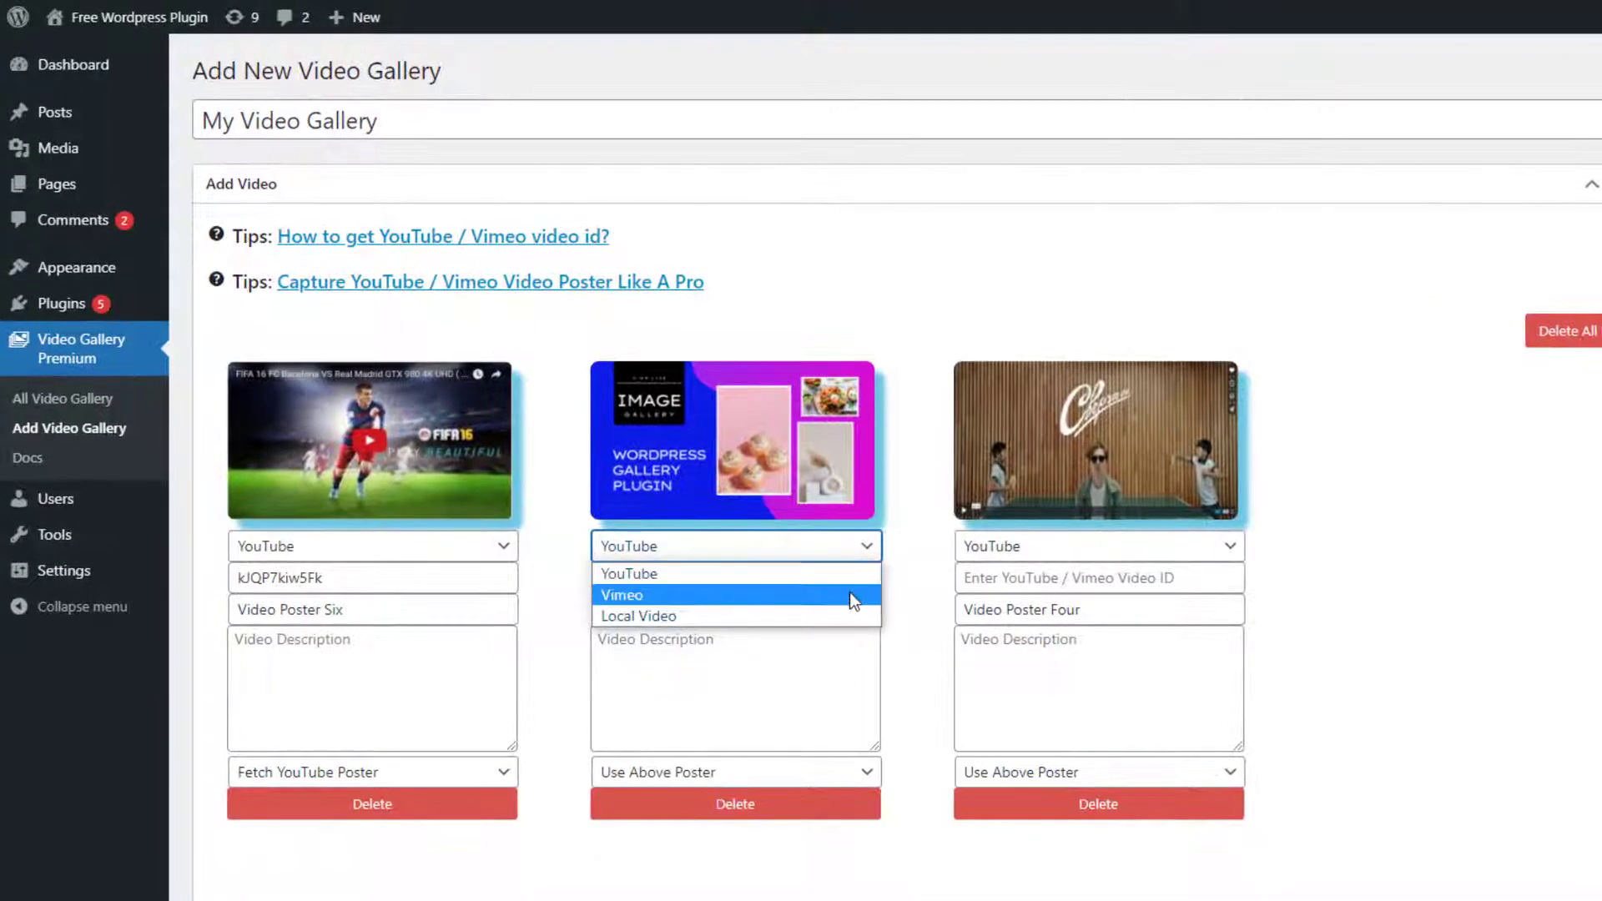
left_click(850, 616)
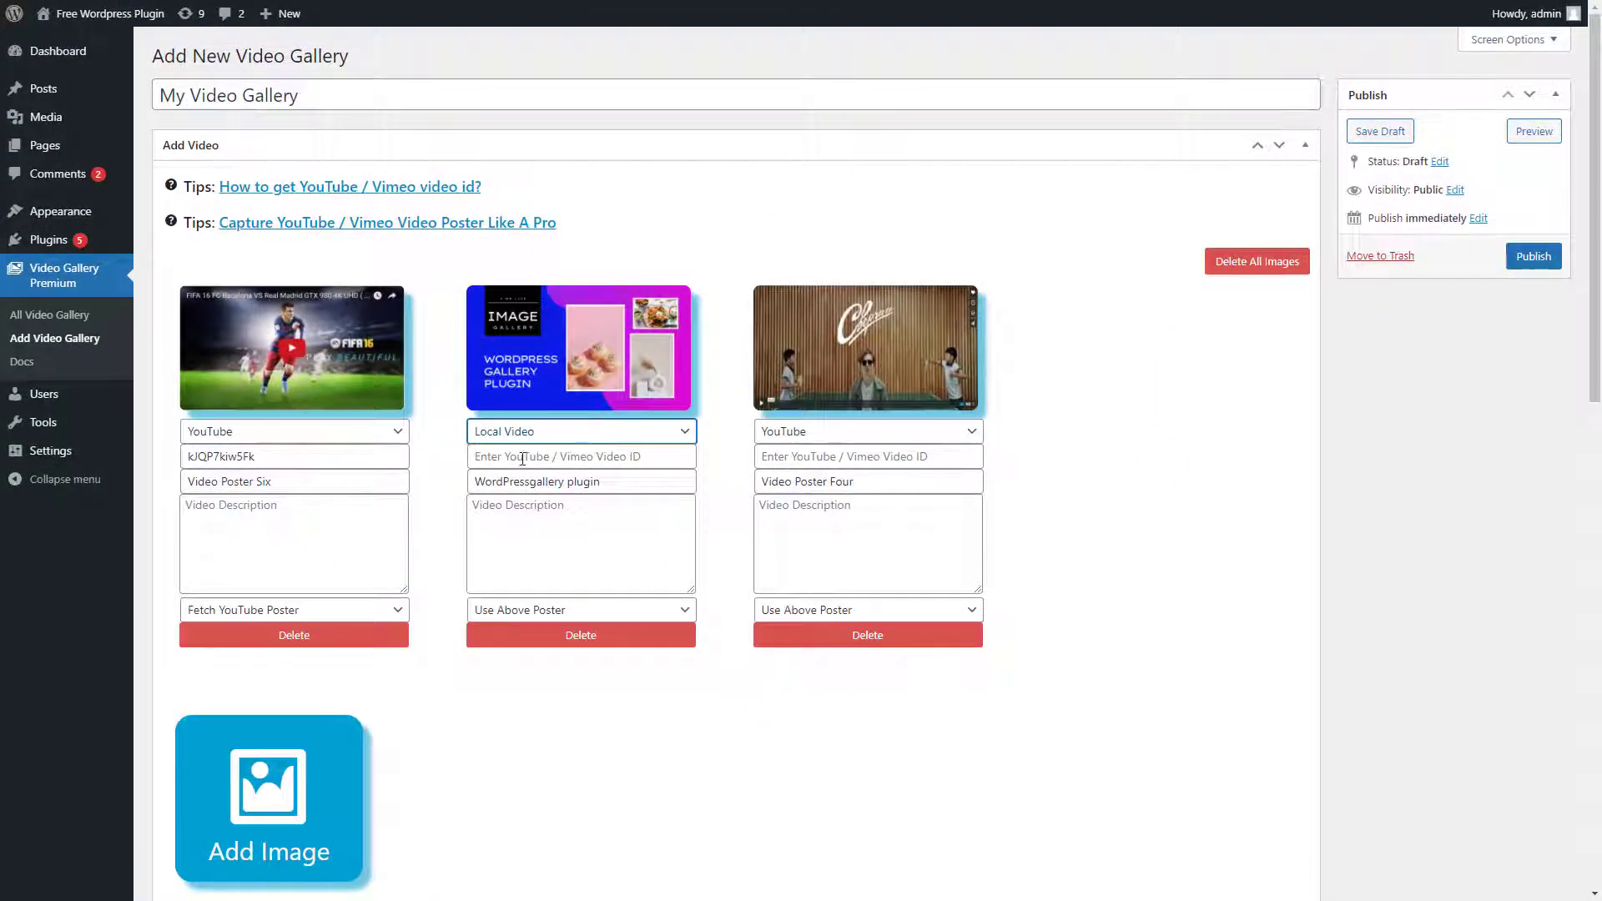
left_click(274, 800)
left_click(625, 257)
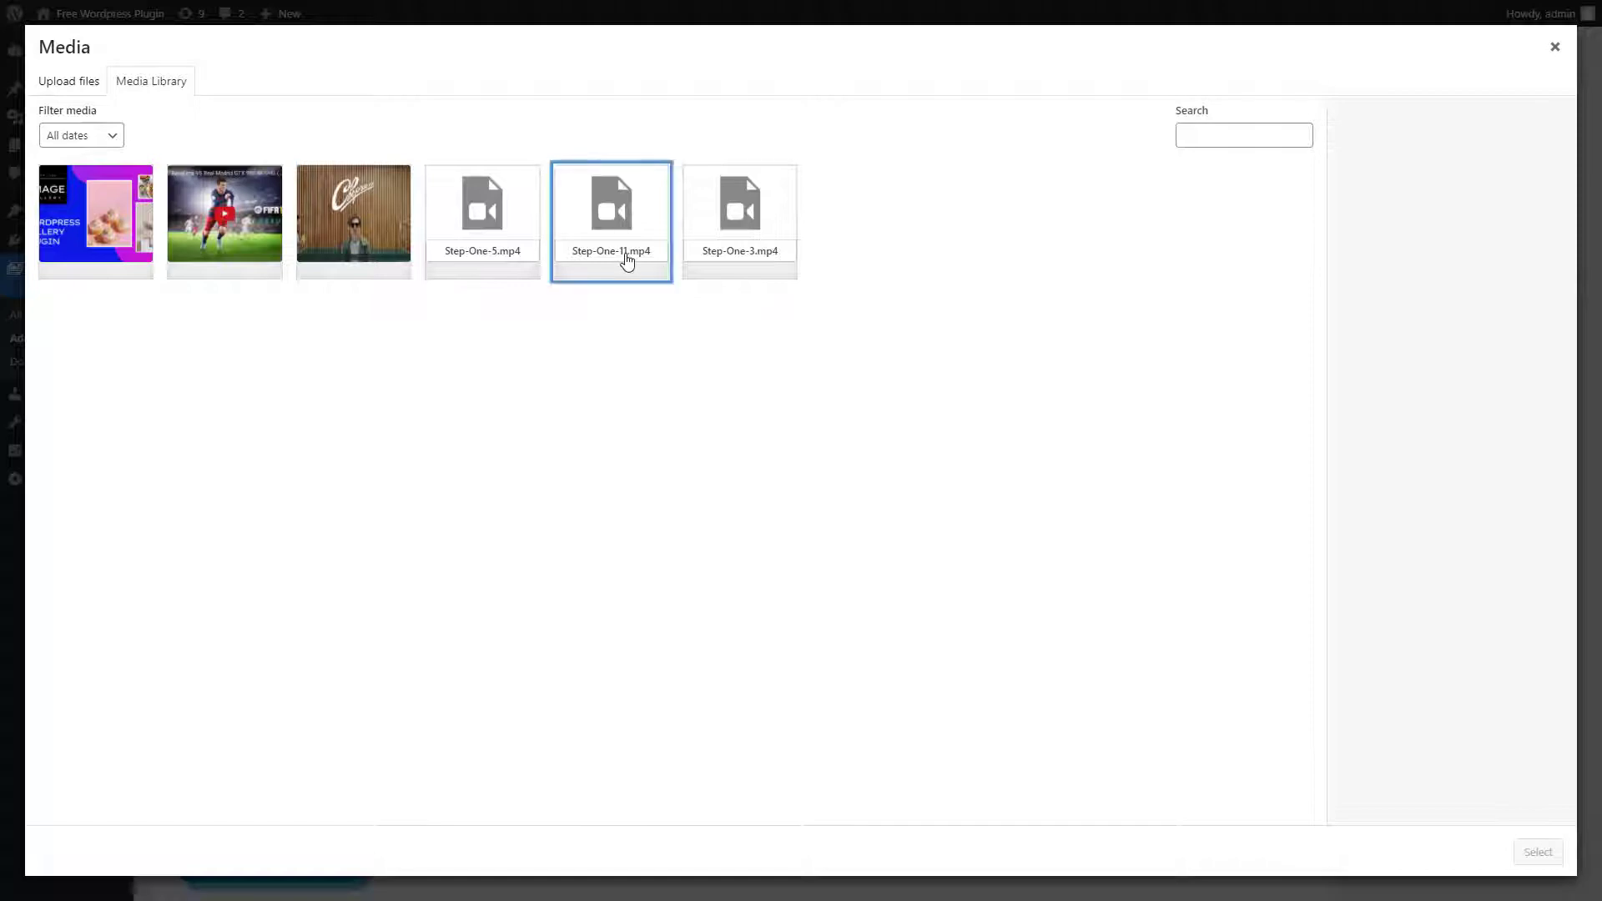
left_click(1361, 247)
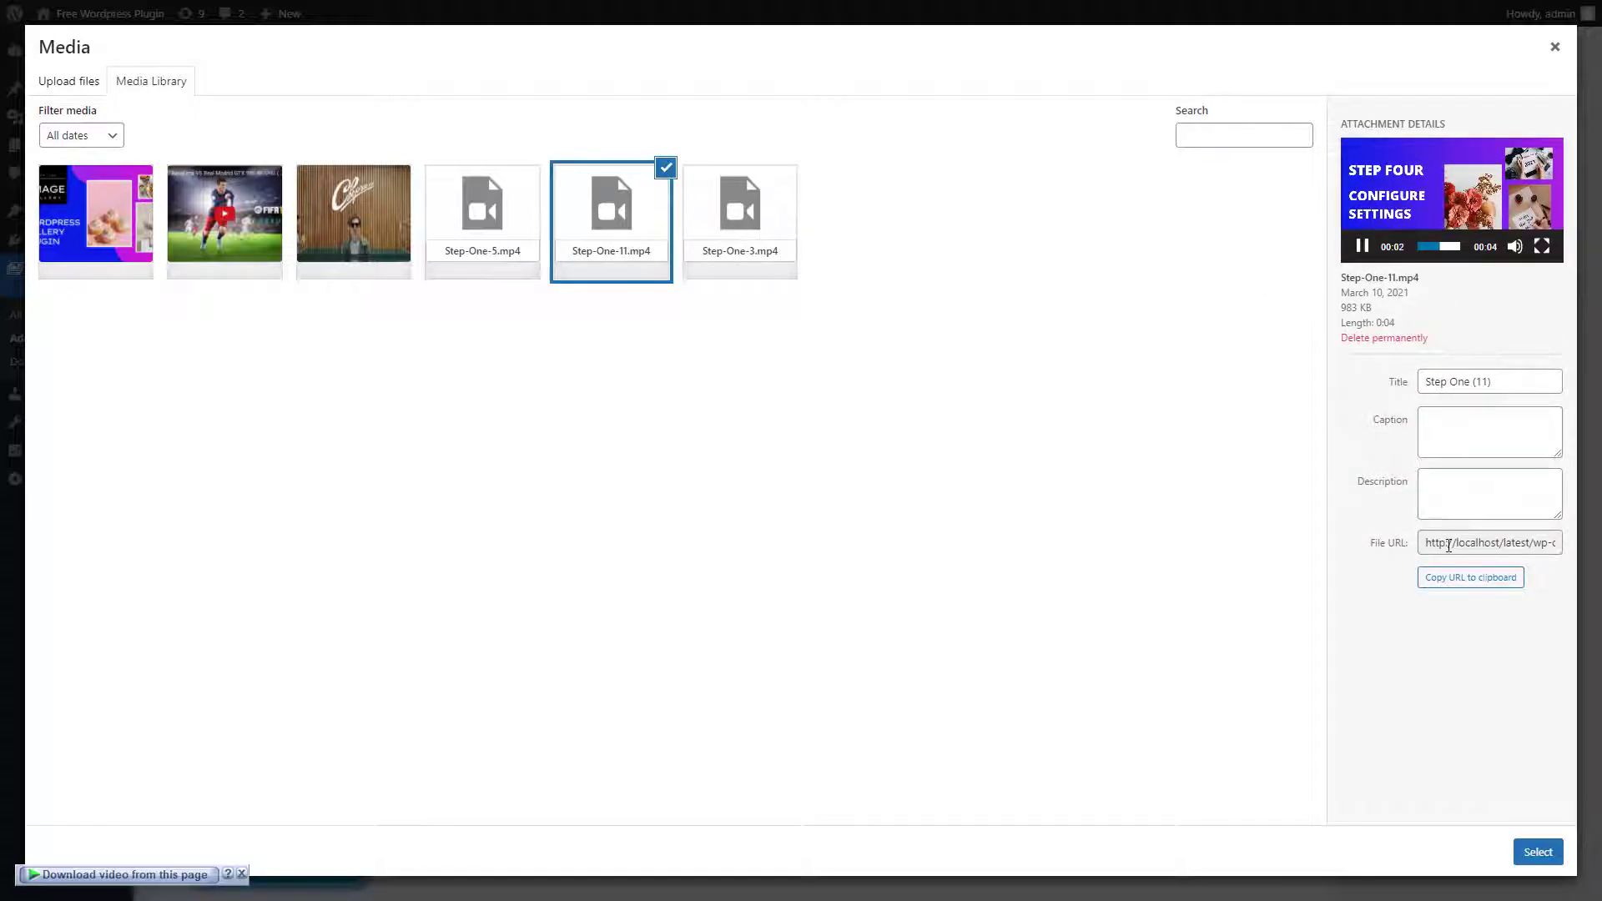
- Copy the Step-One-11.mp4 file URL and close the Media Library
left_click(1447, 543)
right_click(1448, 544)
left_click(1401, 557)
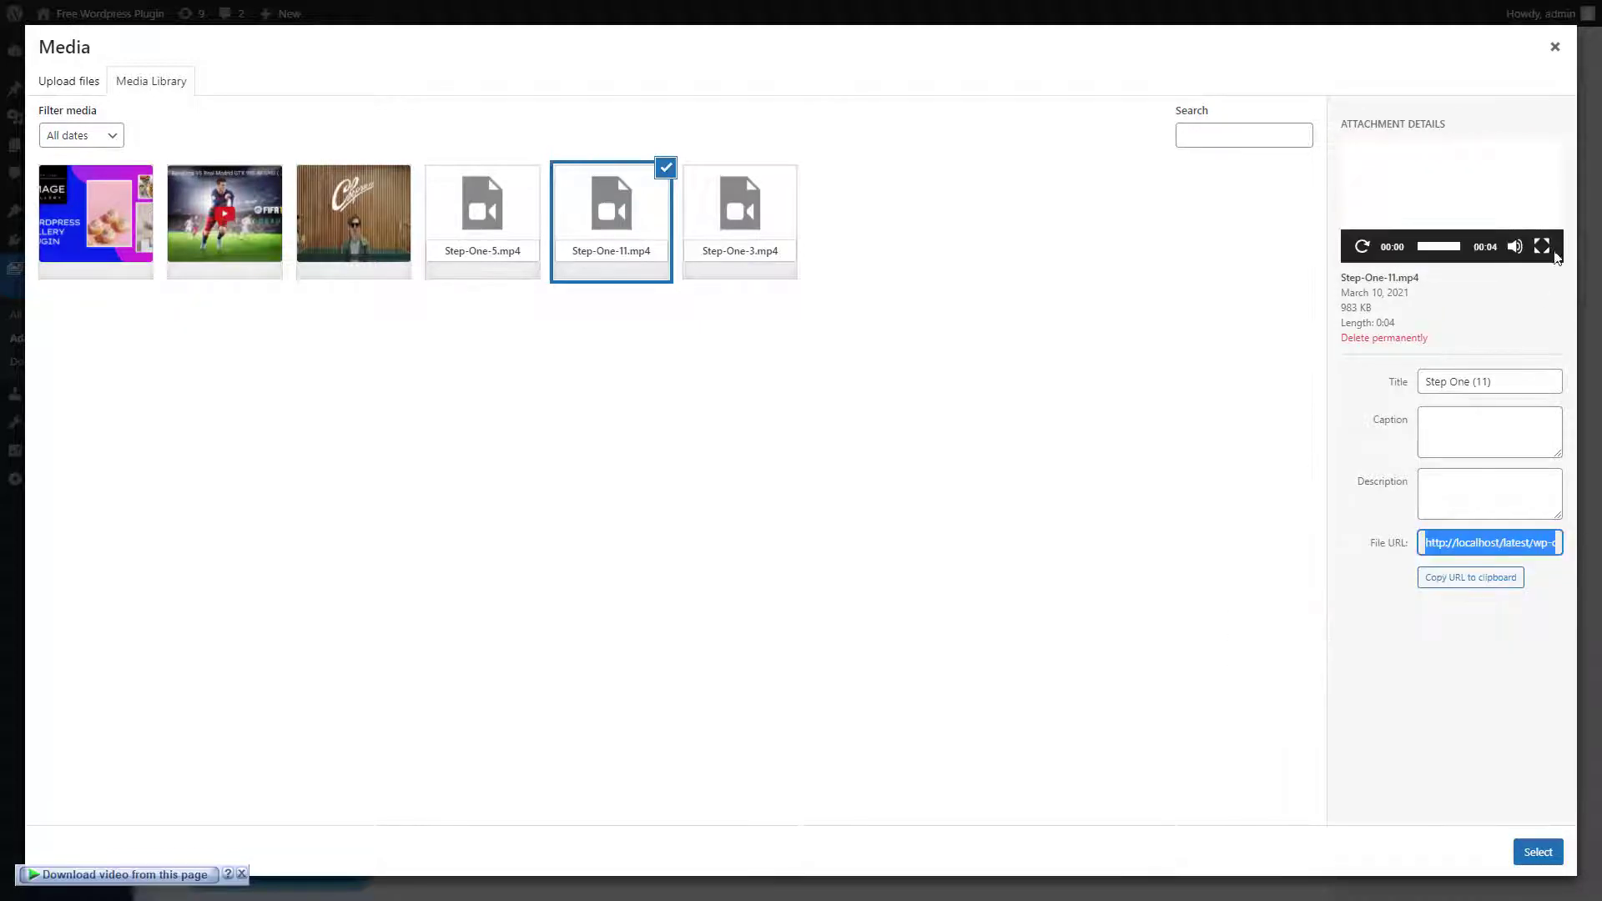
left_click(1555, 50)
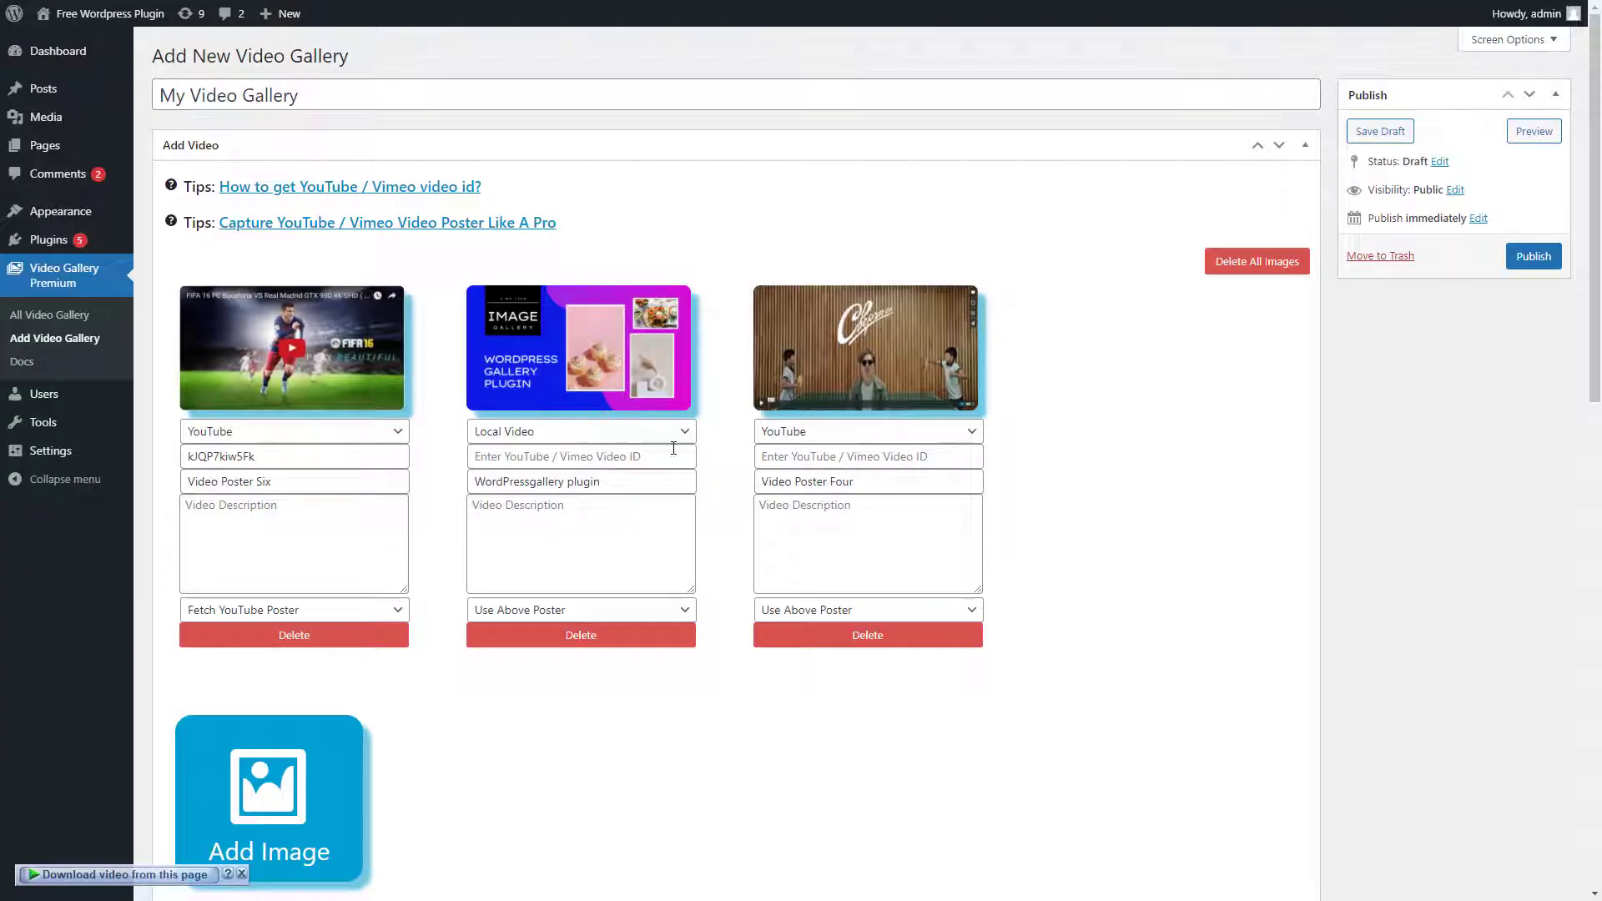
- Paste the Step-One-11.mp4 URL into the second card's video field and check its poster options
left_click(552, 456)
right_click(548, 458)
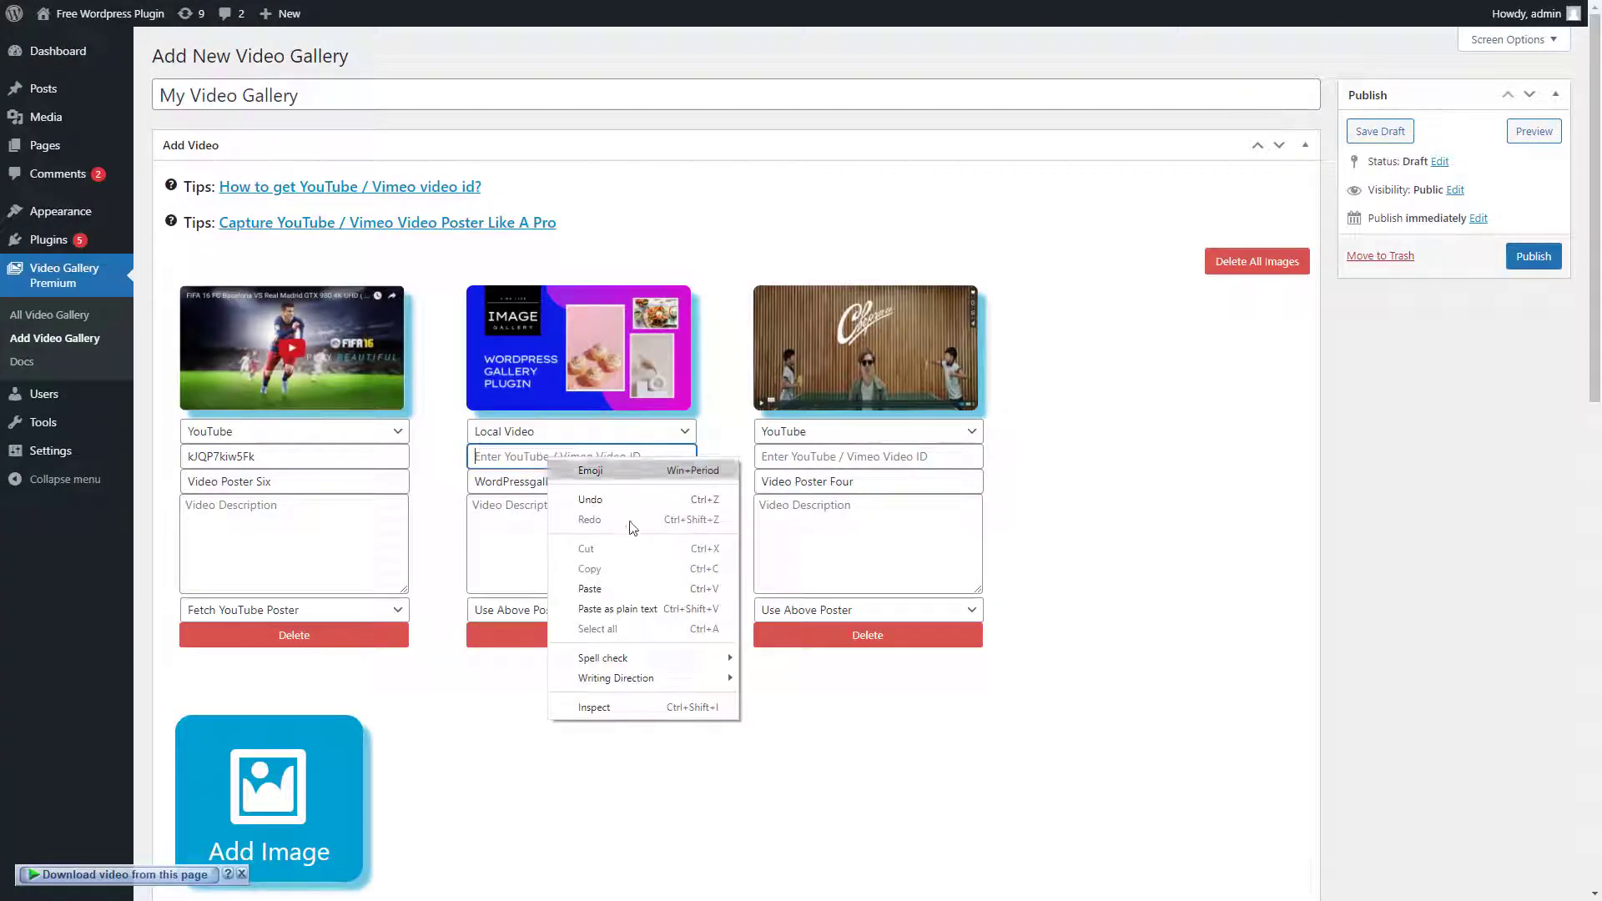
left_click(637, 589)
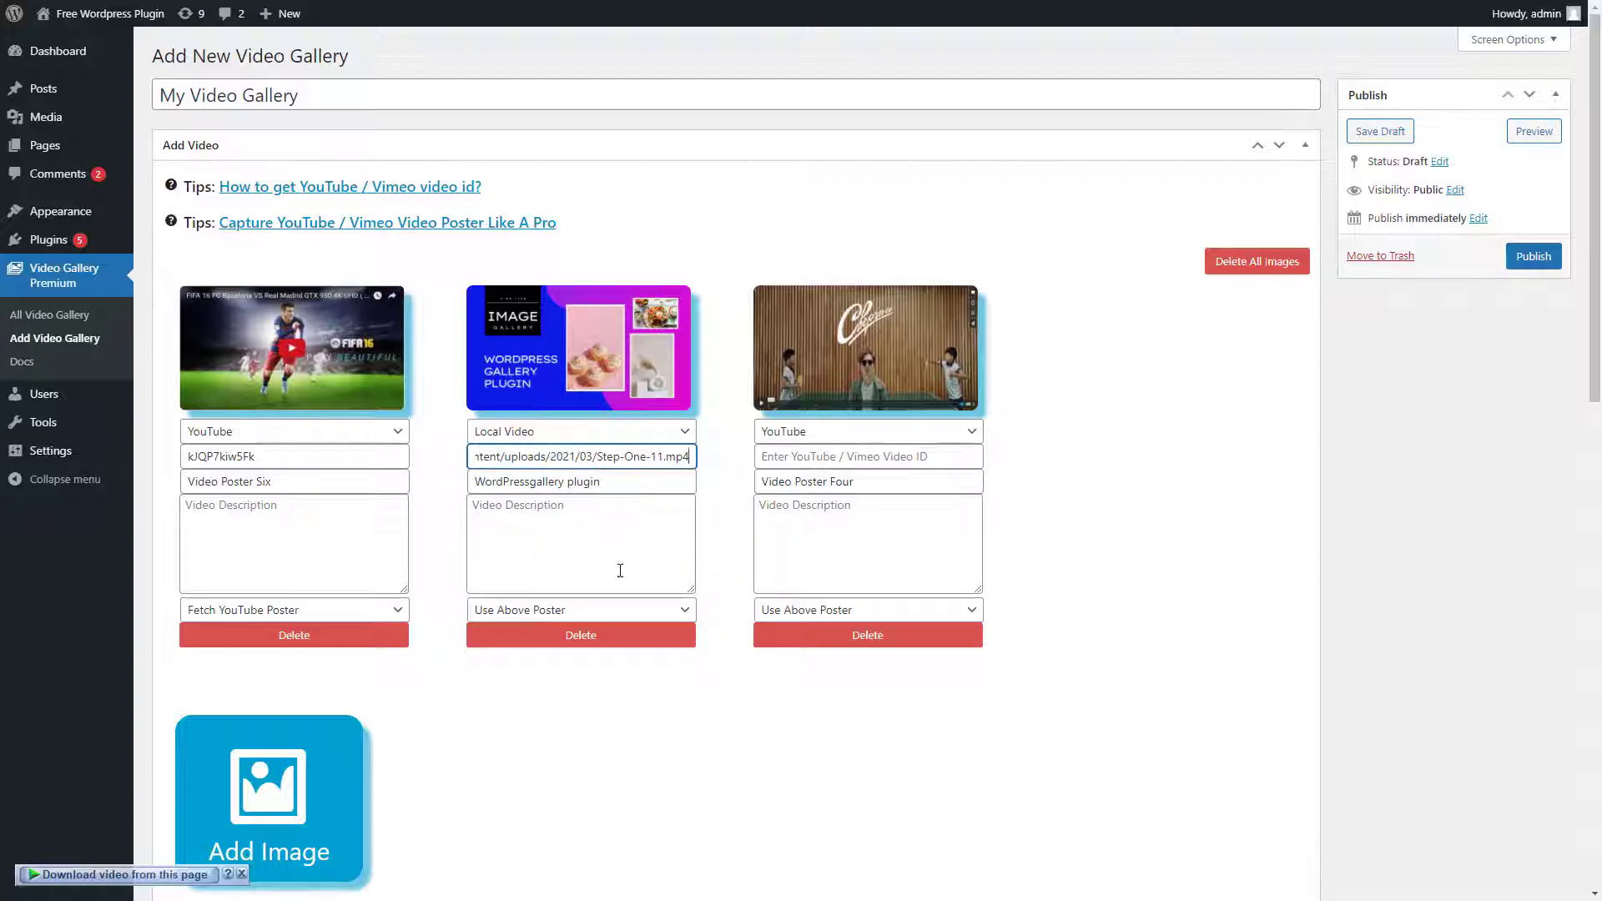
left_click(597, 615)
- Set the third card to Vimeo, ID 394159151, with Fetch Vimeo Poster selected
left_click(798, 434)
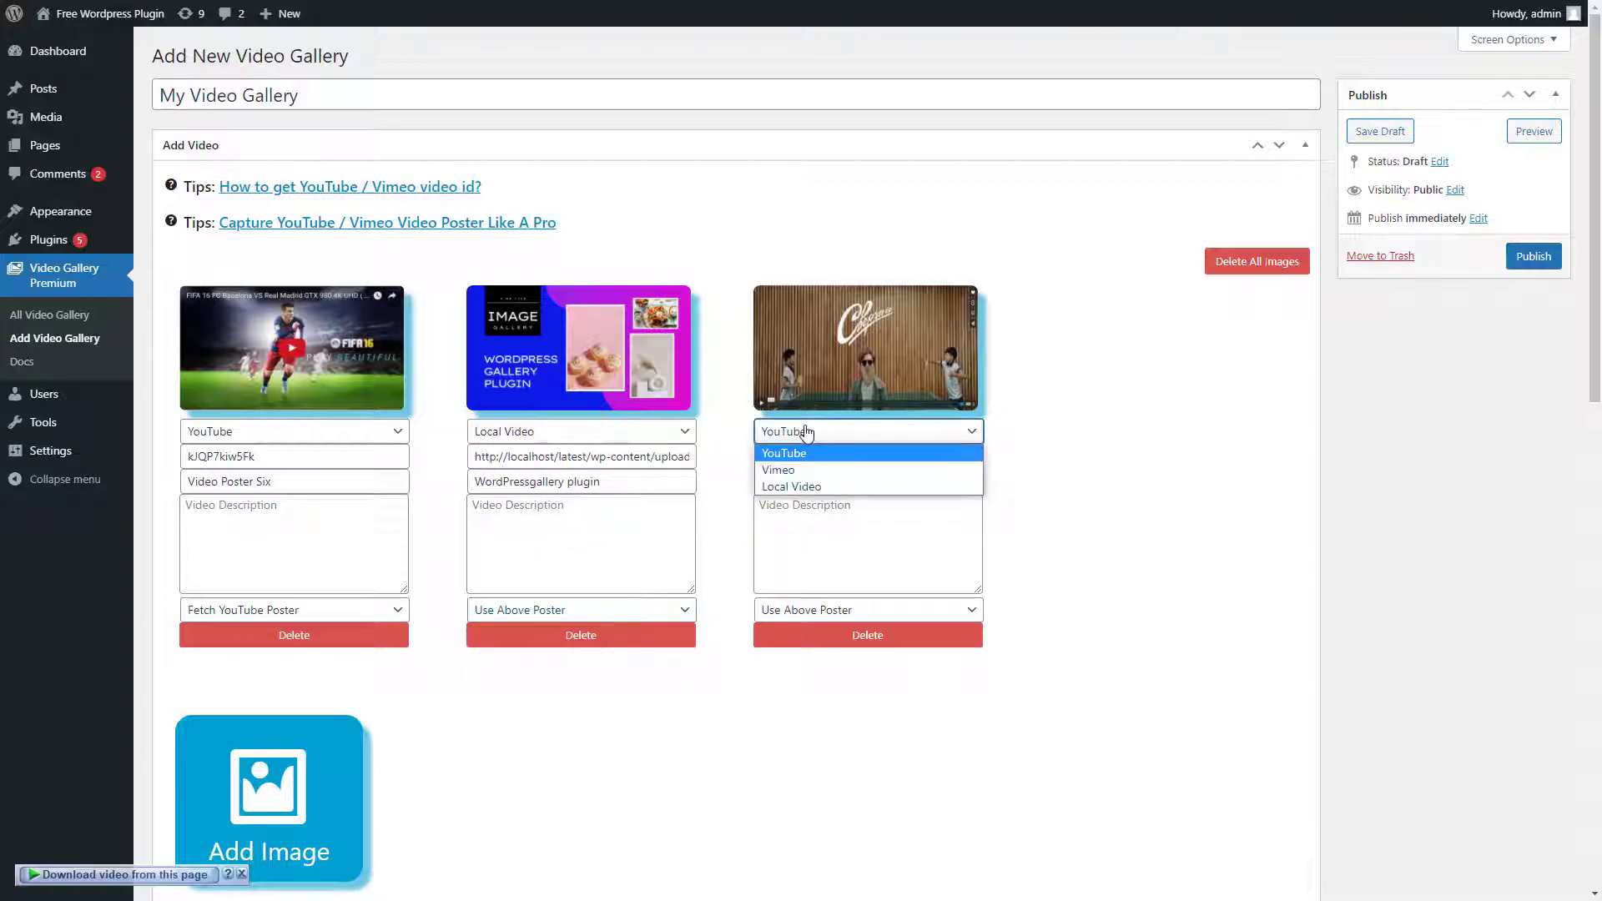
left_click(807, 472)
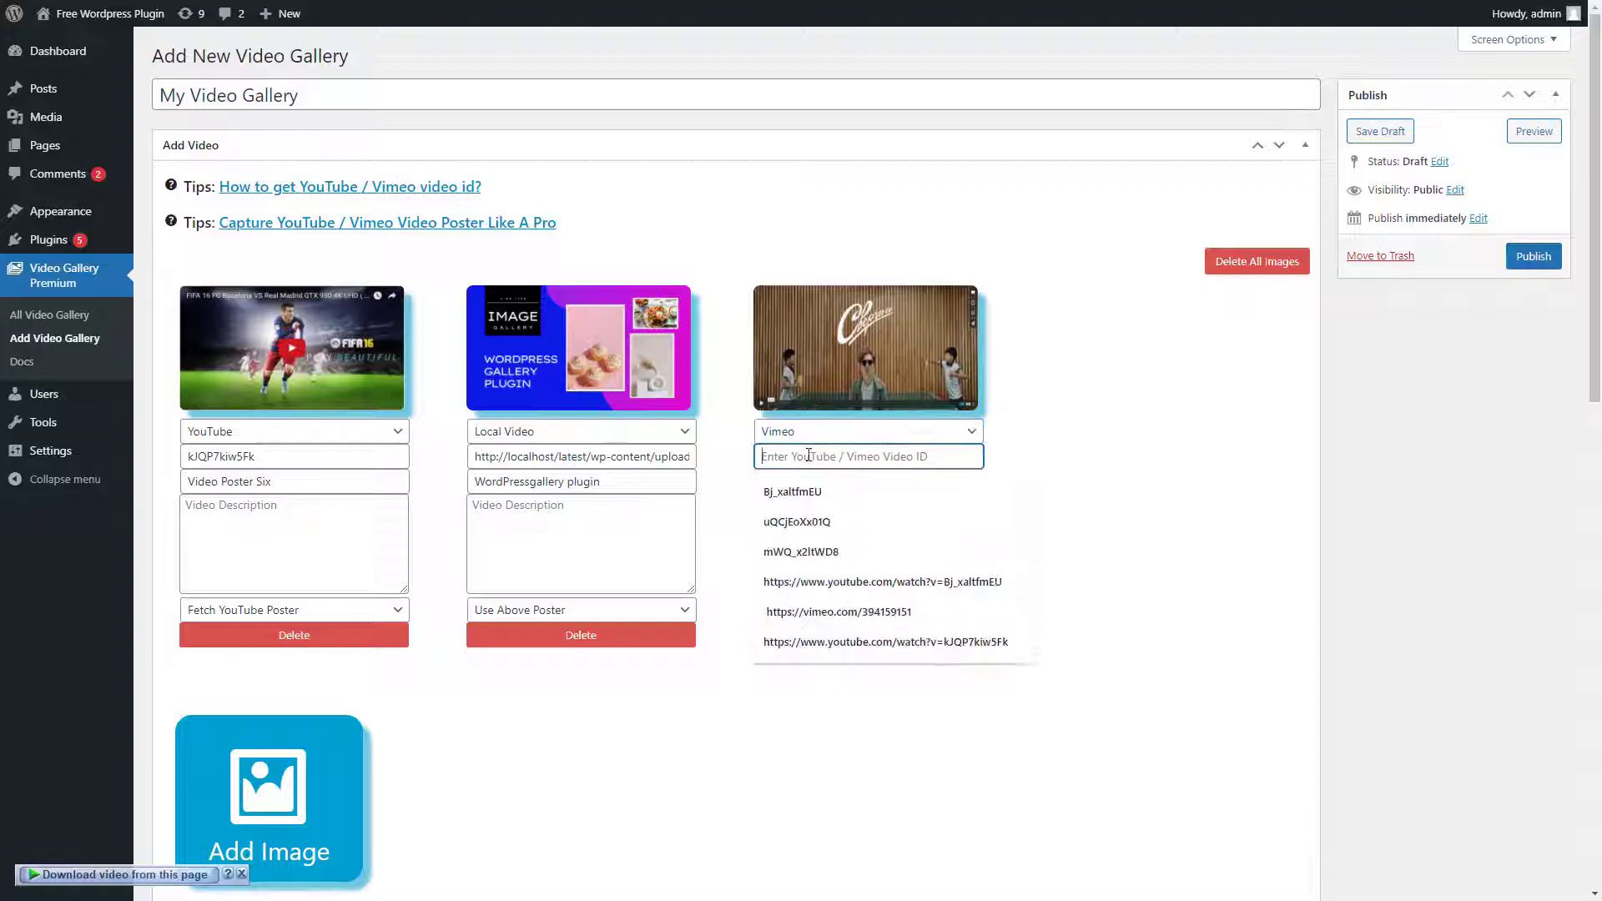
left_click(840, 612)
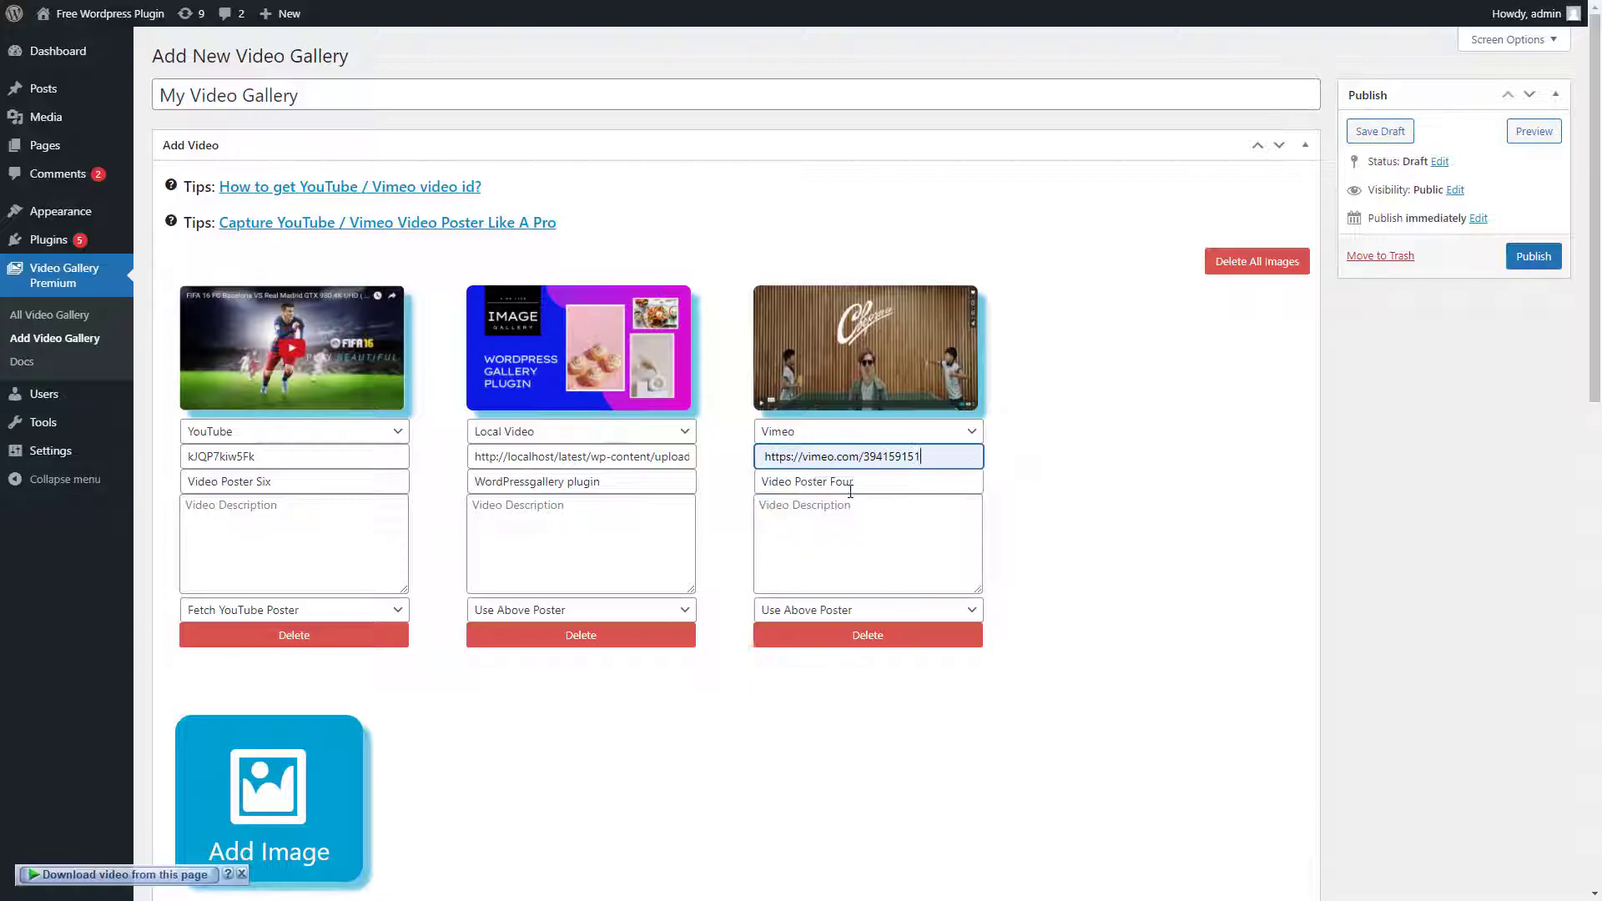
left_click_drag(864, 456, 769, 448)
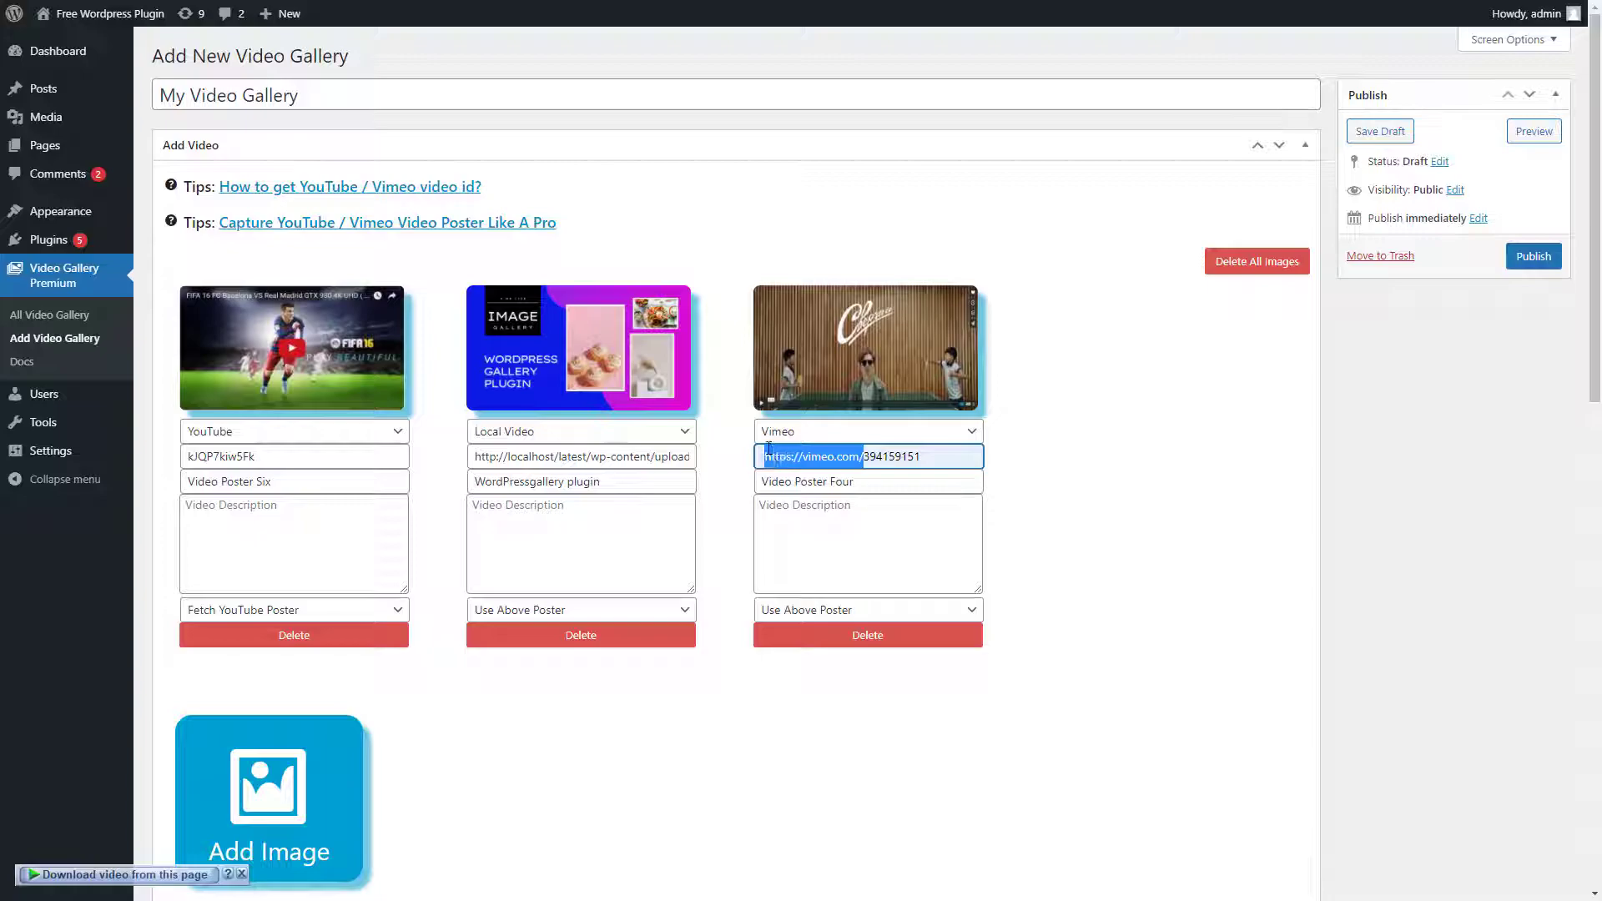
key("BackSpace")
left_click(875, 609)
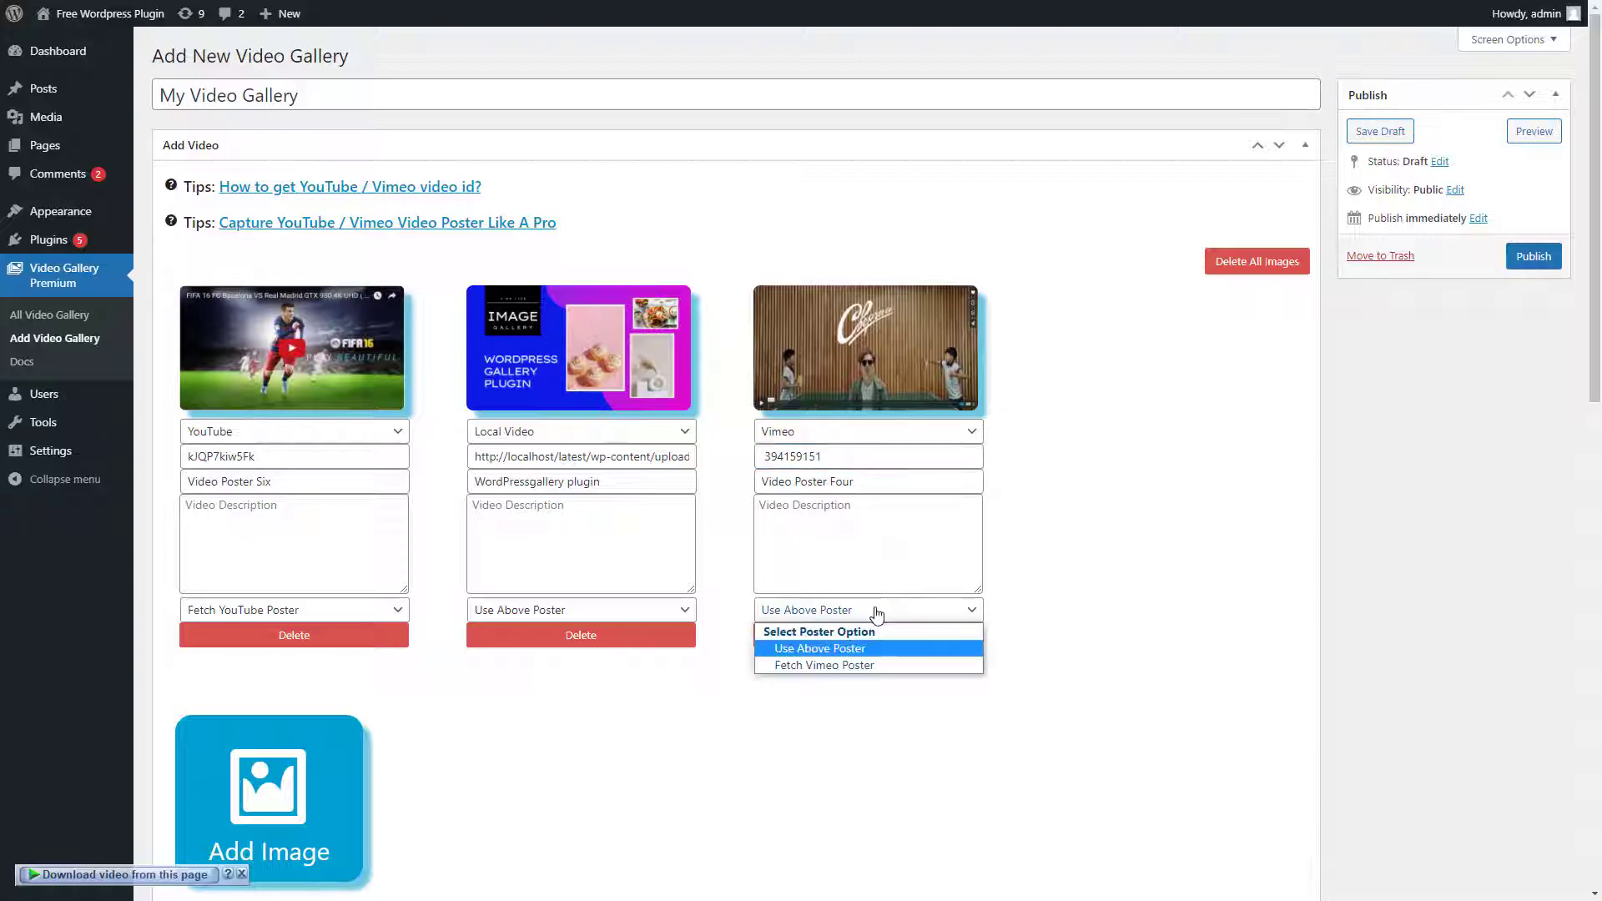
left_click(864, 667)
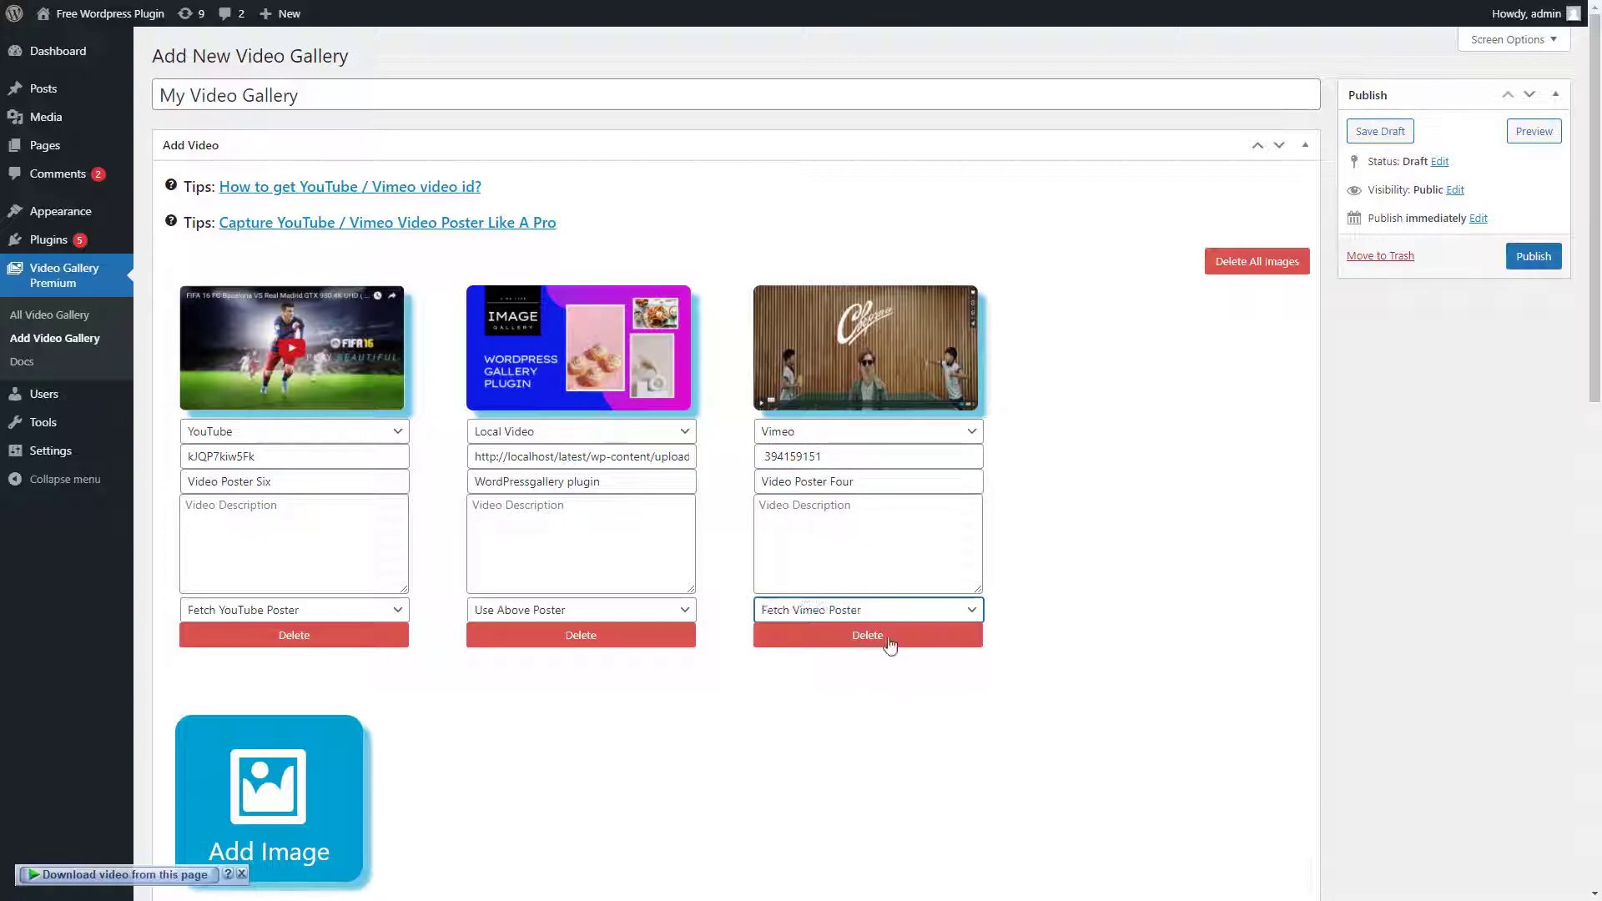
- Publish My Video Gallery and copy [VDGAL id=921] from the Copy Video Gallery Shortcode box
left_click(1536, 261)
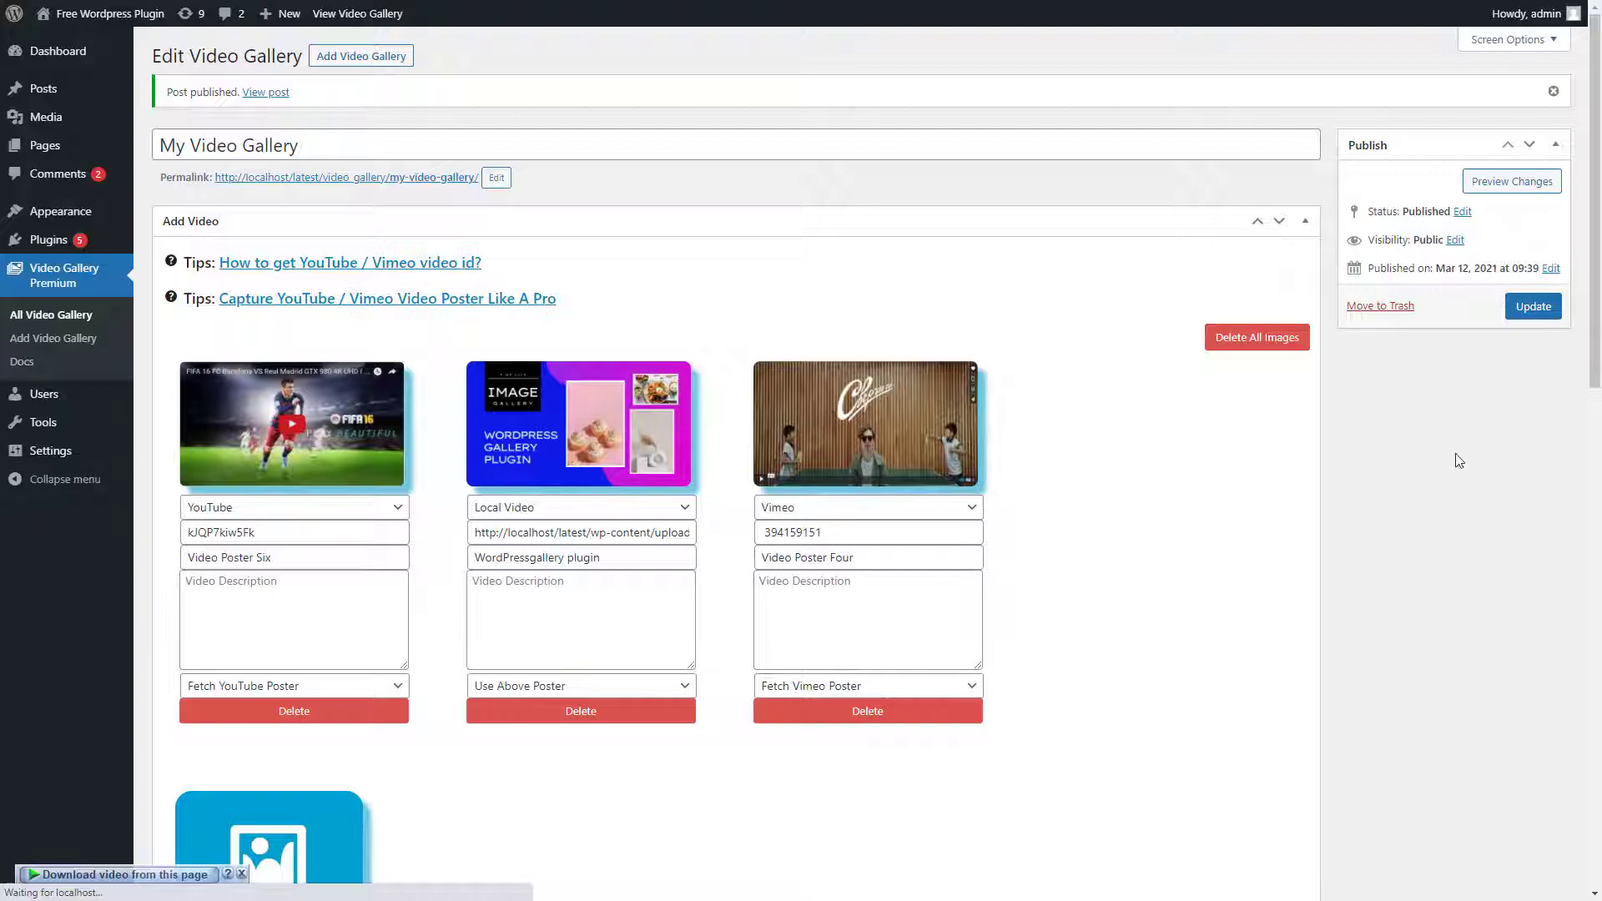
scroll(513, 677, "down", 1)
scroll(511, 676, "down", 4)
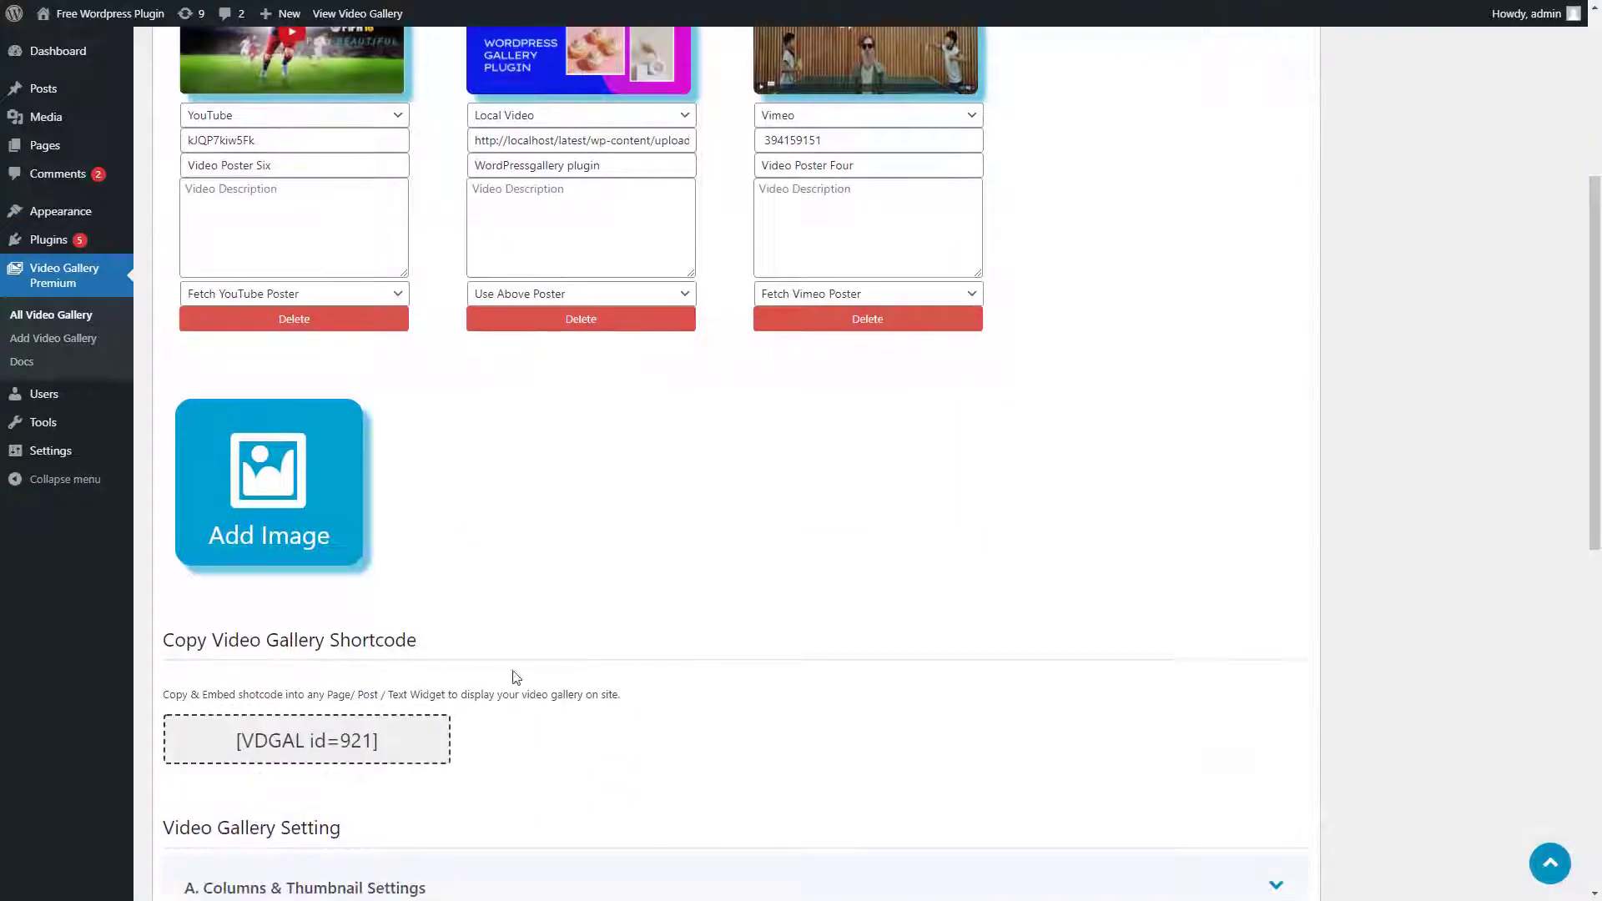
left_click(312, 748)
right_click(312, 747)
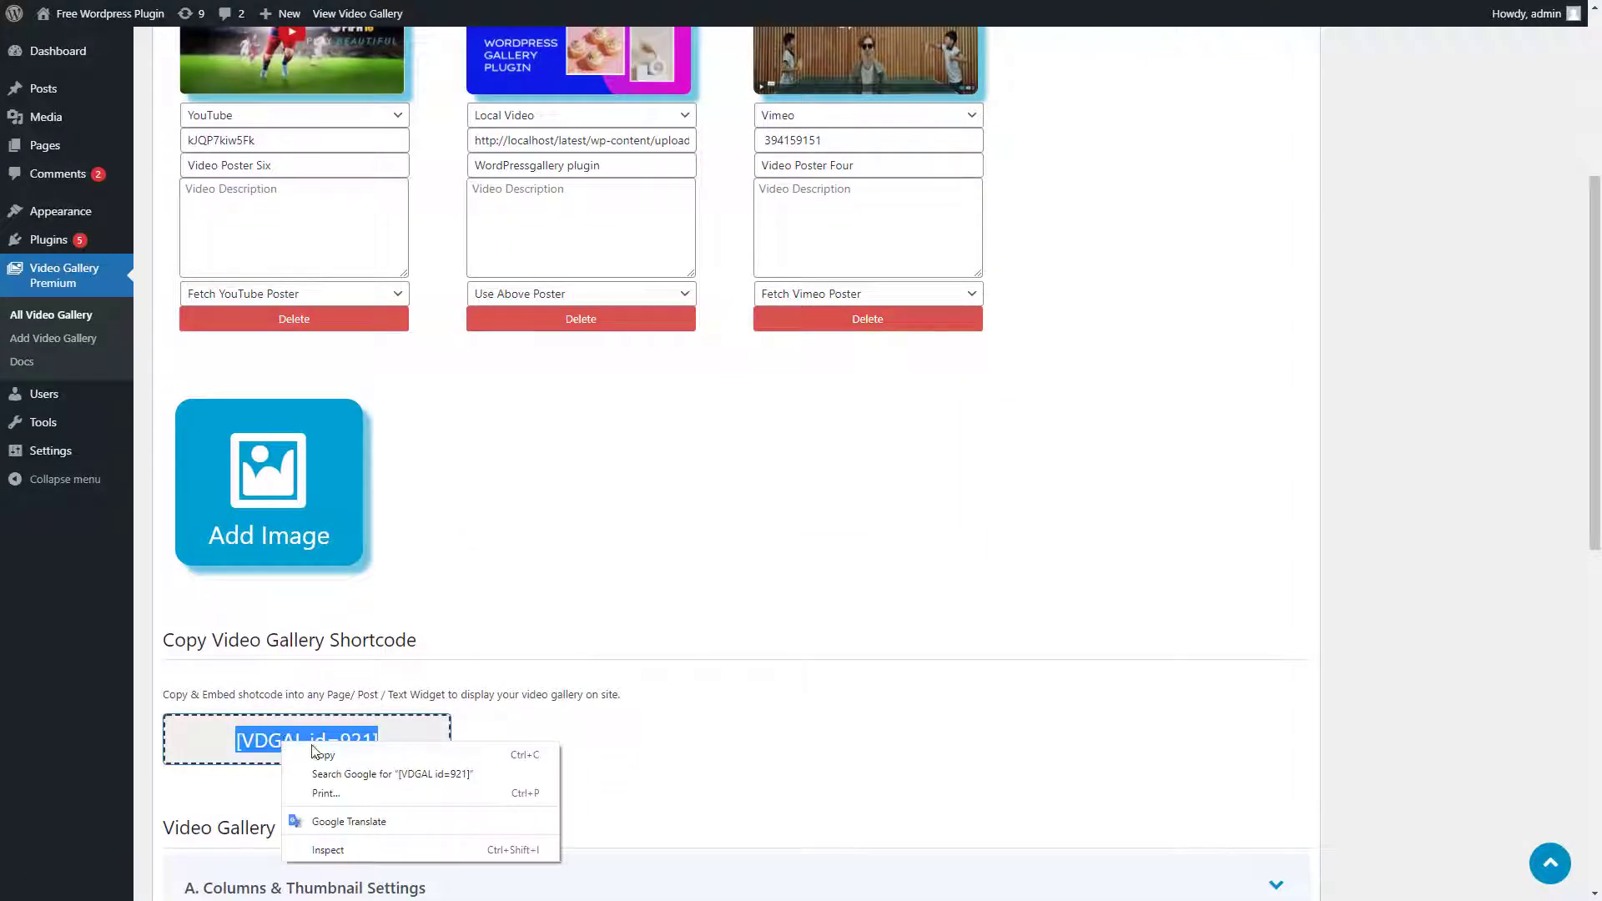
left_click(330, 756)
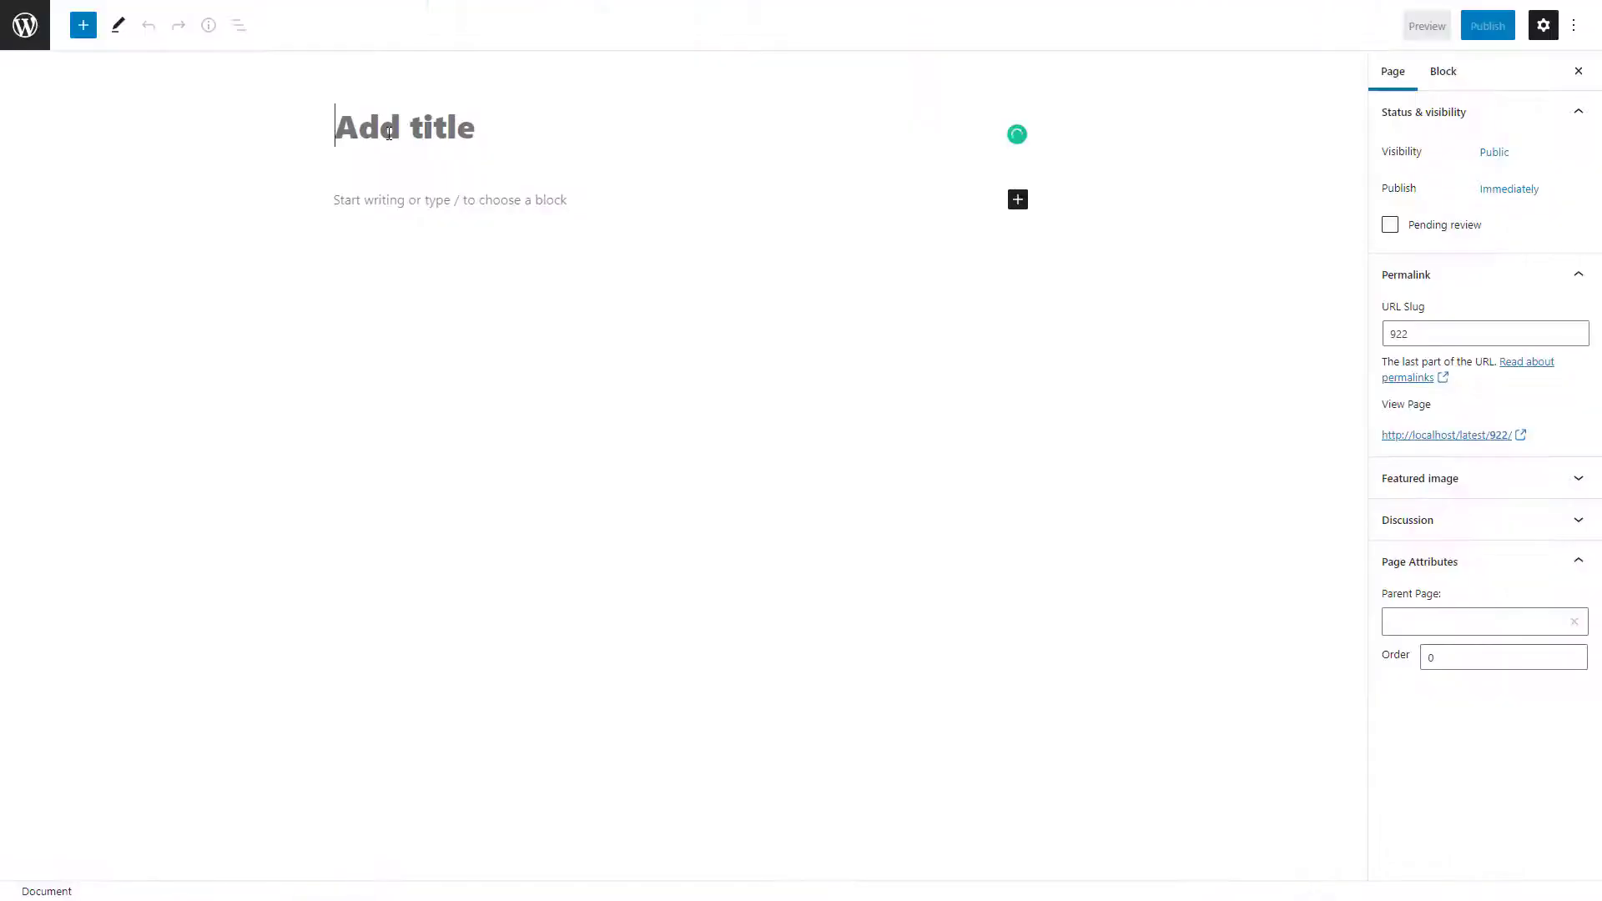
type("New Video")
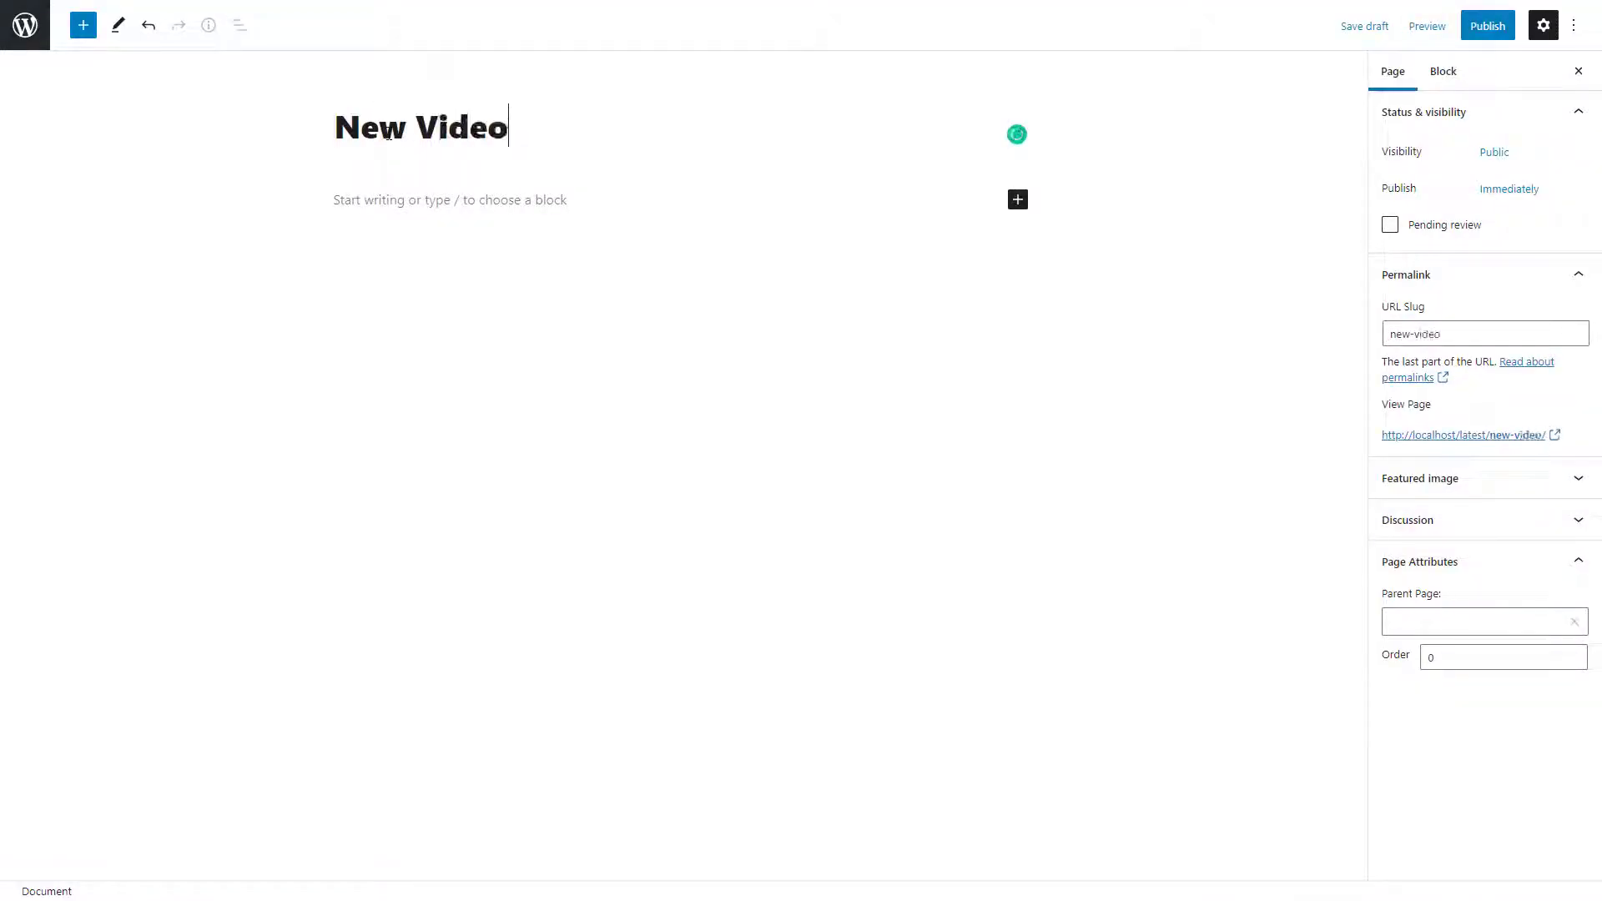
type(" Gallery")
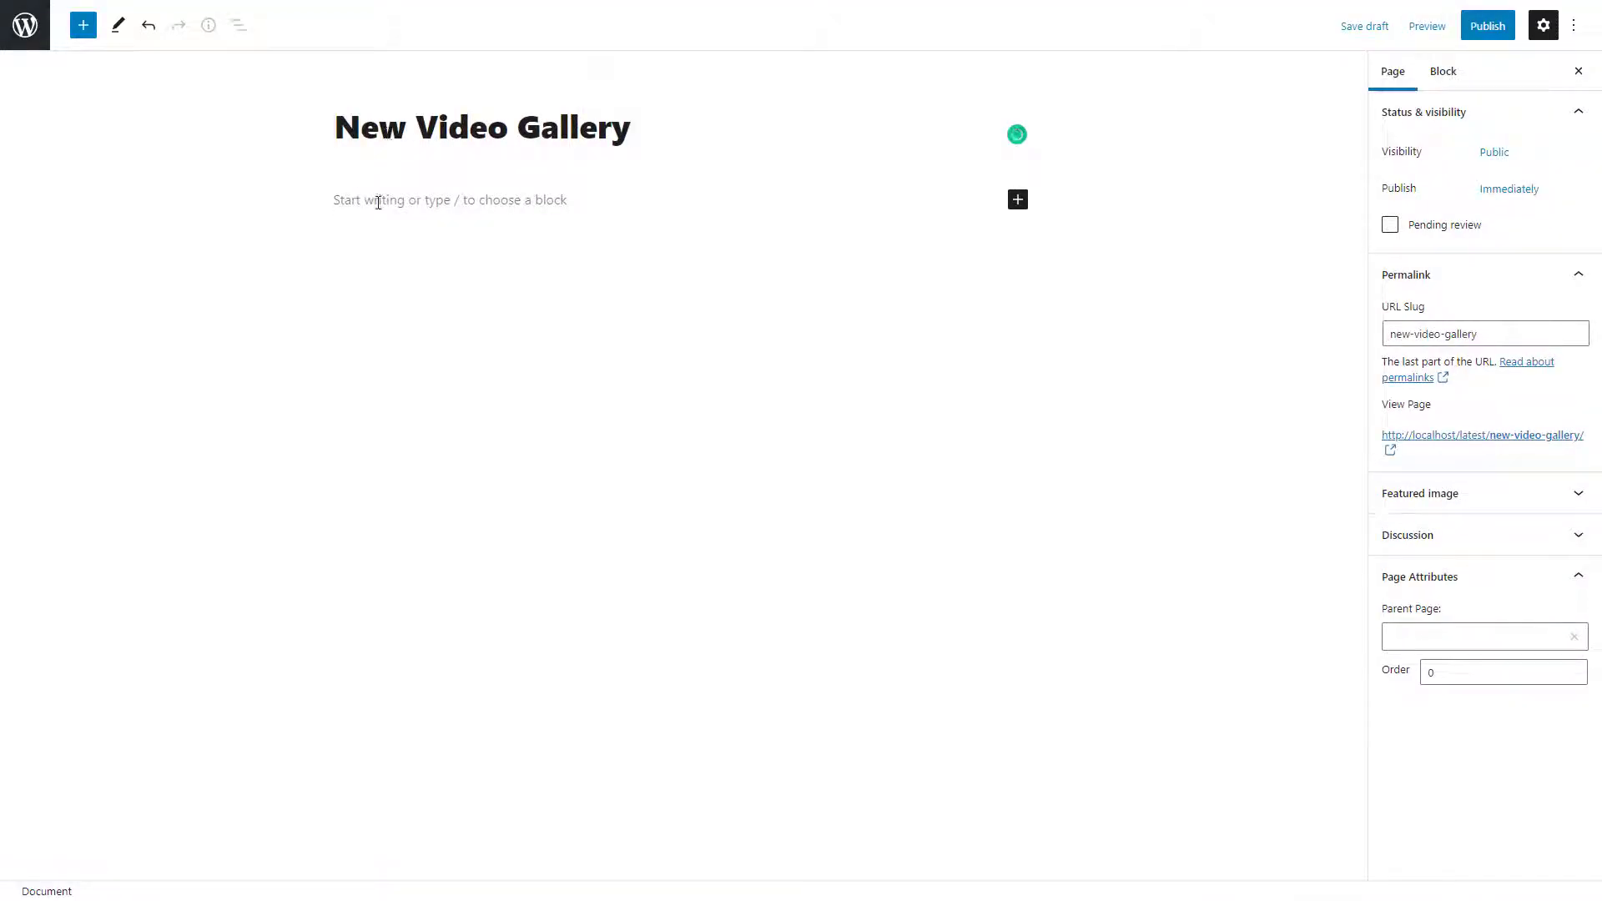
- Paste [VDGAL id=921] into the page's first paragraph and view the published page
left_click(377, 201)
right_click(377, 201)
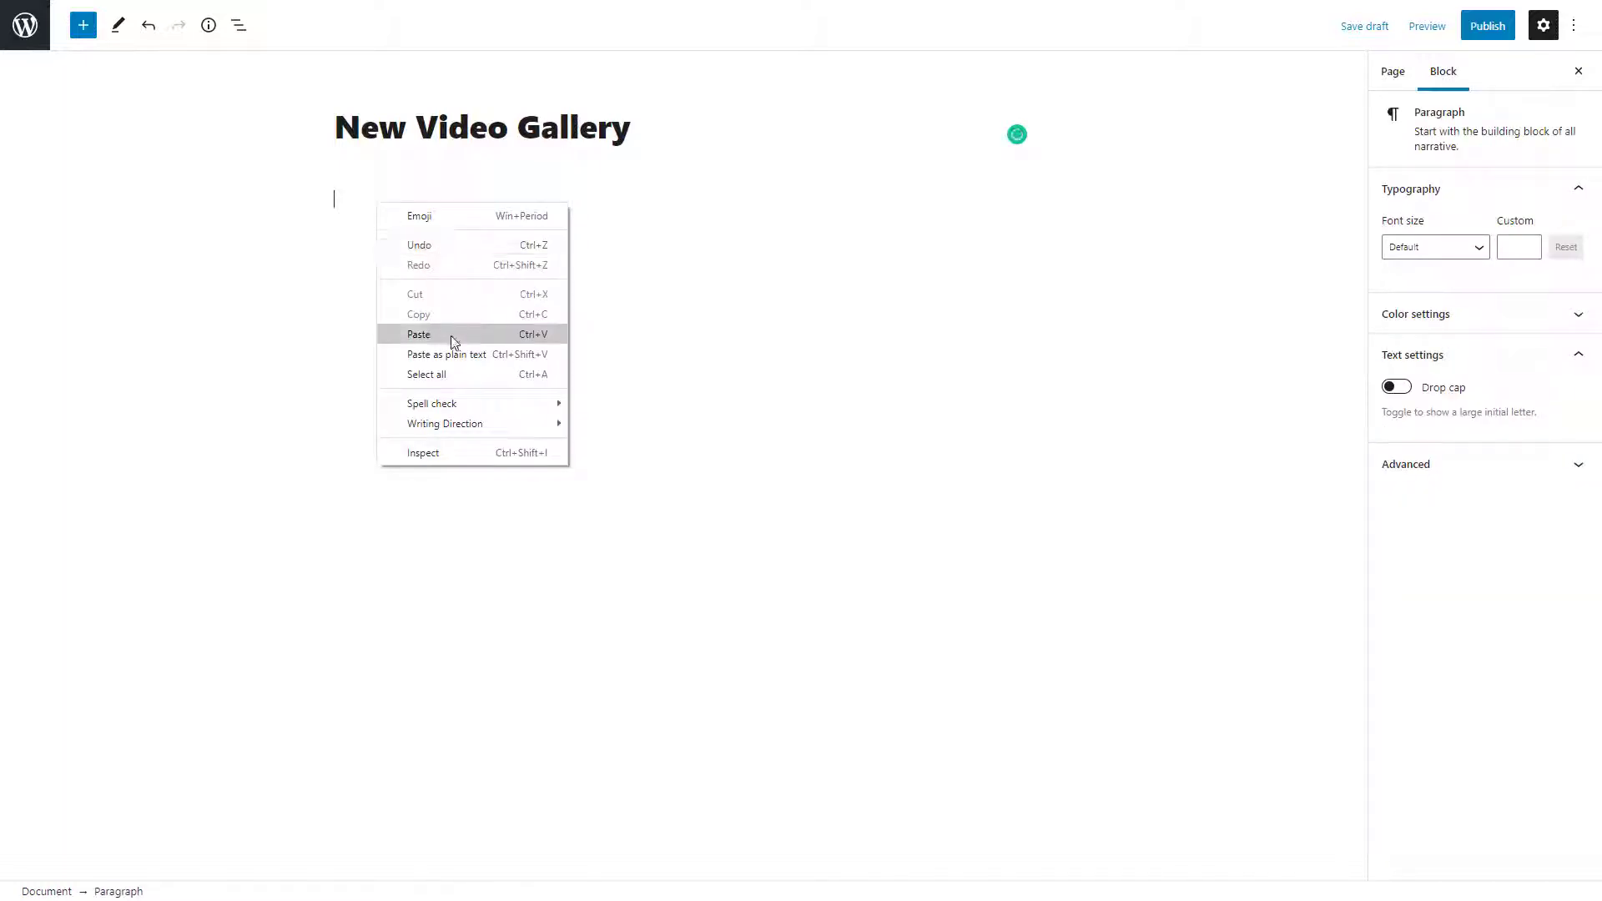
left_click(451, 334)
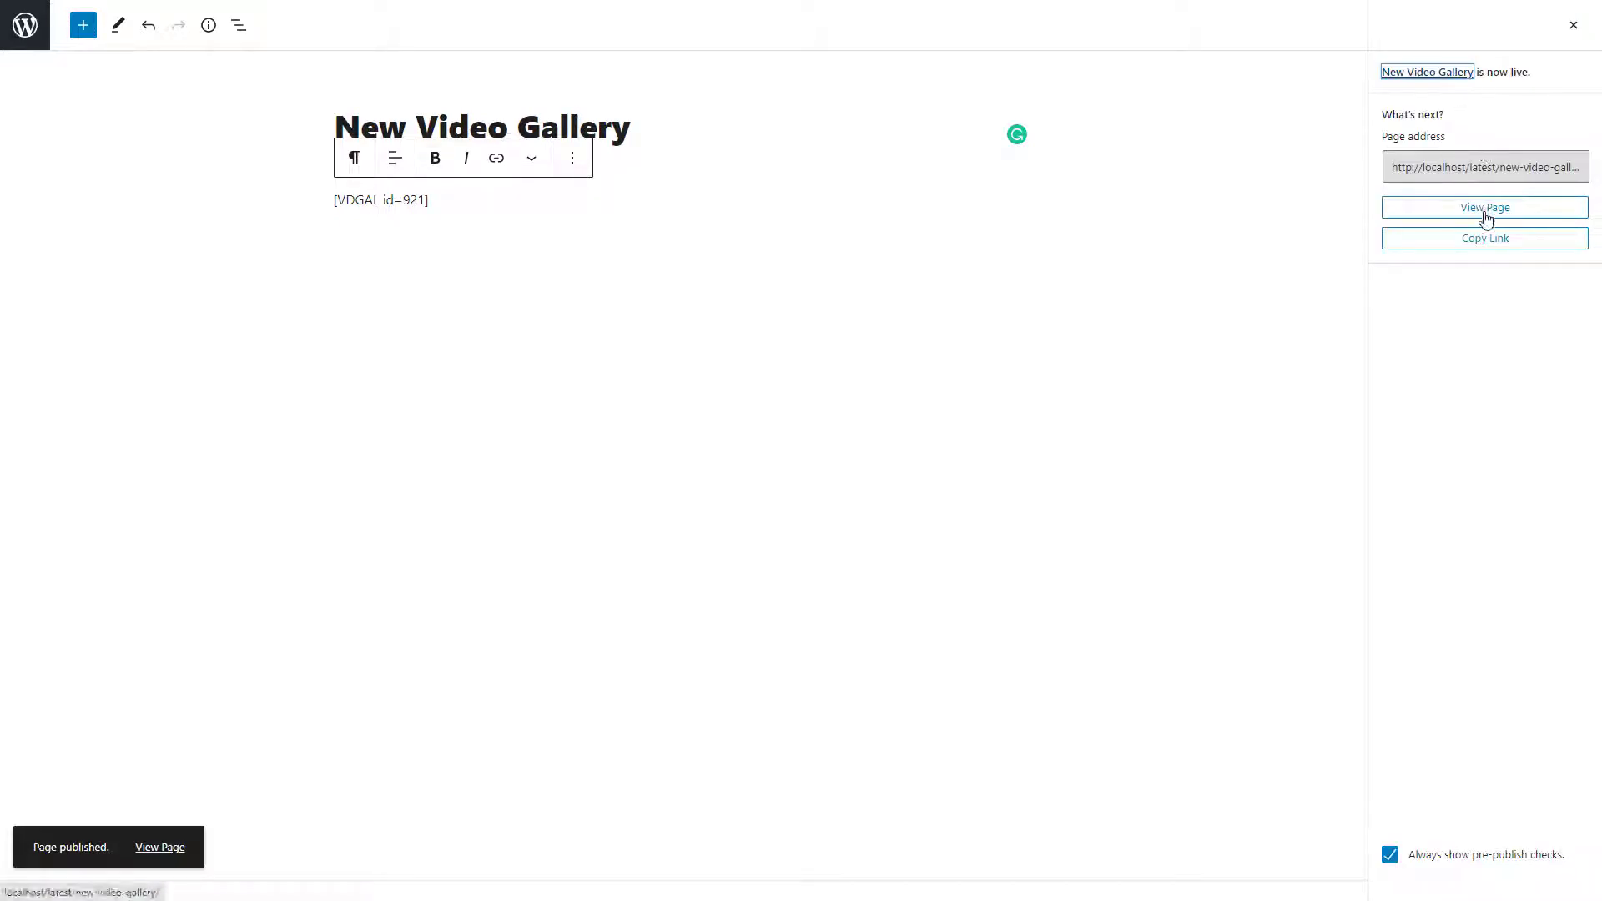
left_click(1485, 208)
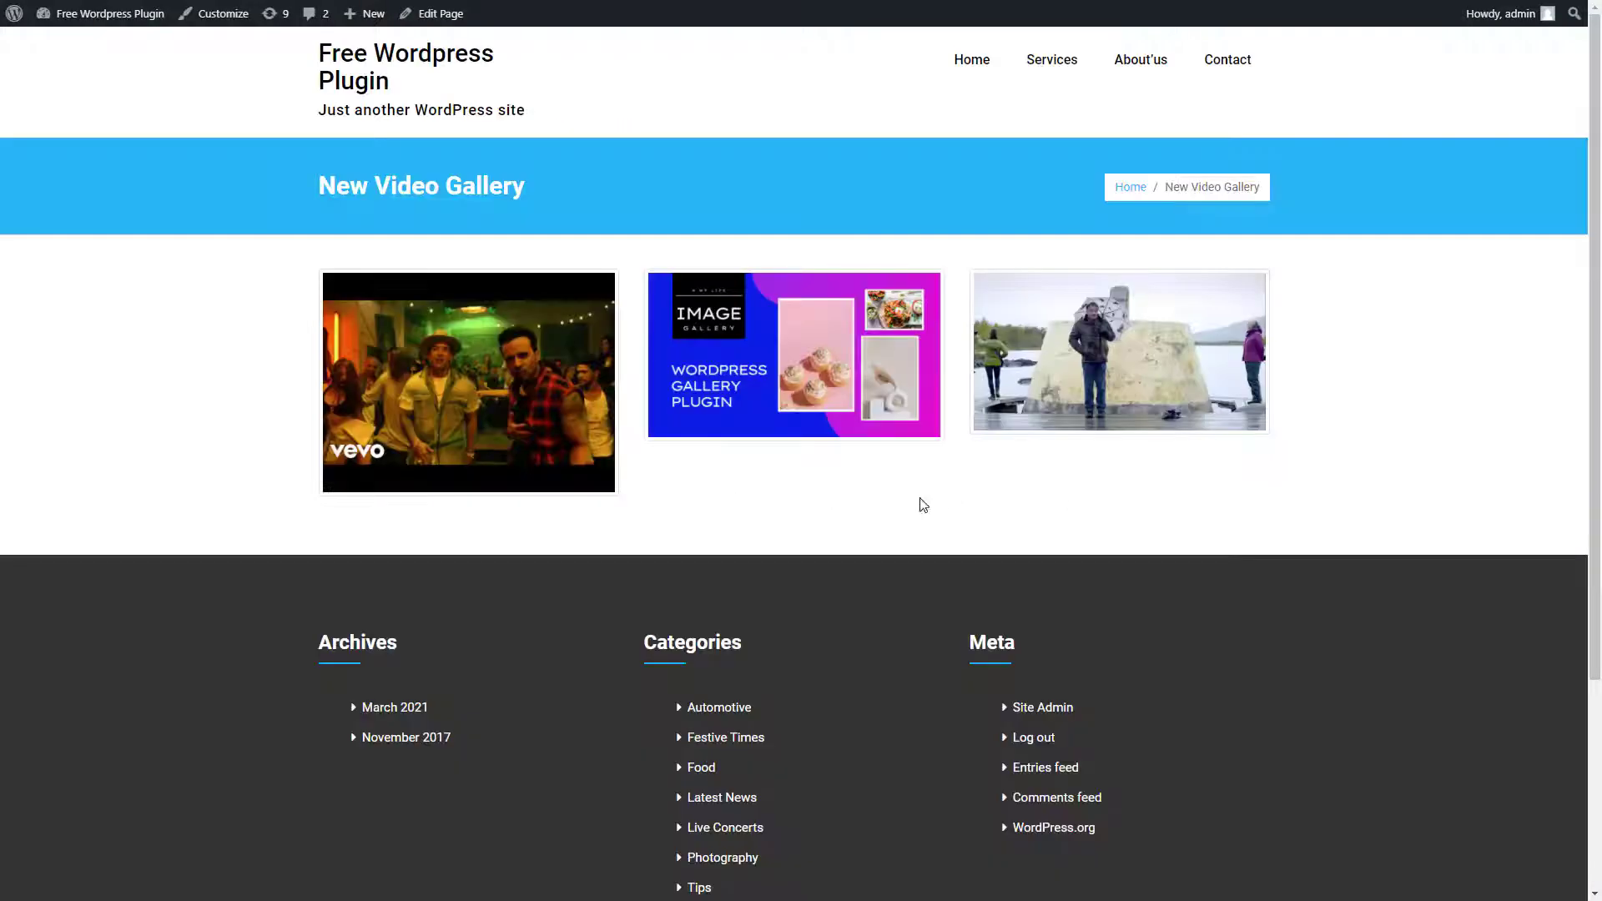
- Play the middle local video in the lightbox, close it, then play the right-hand Vimeo video
left_click(755, 373)
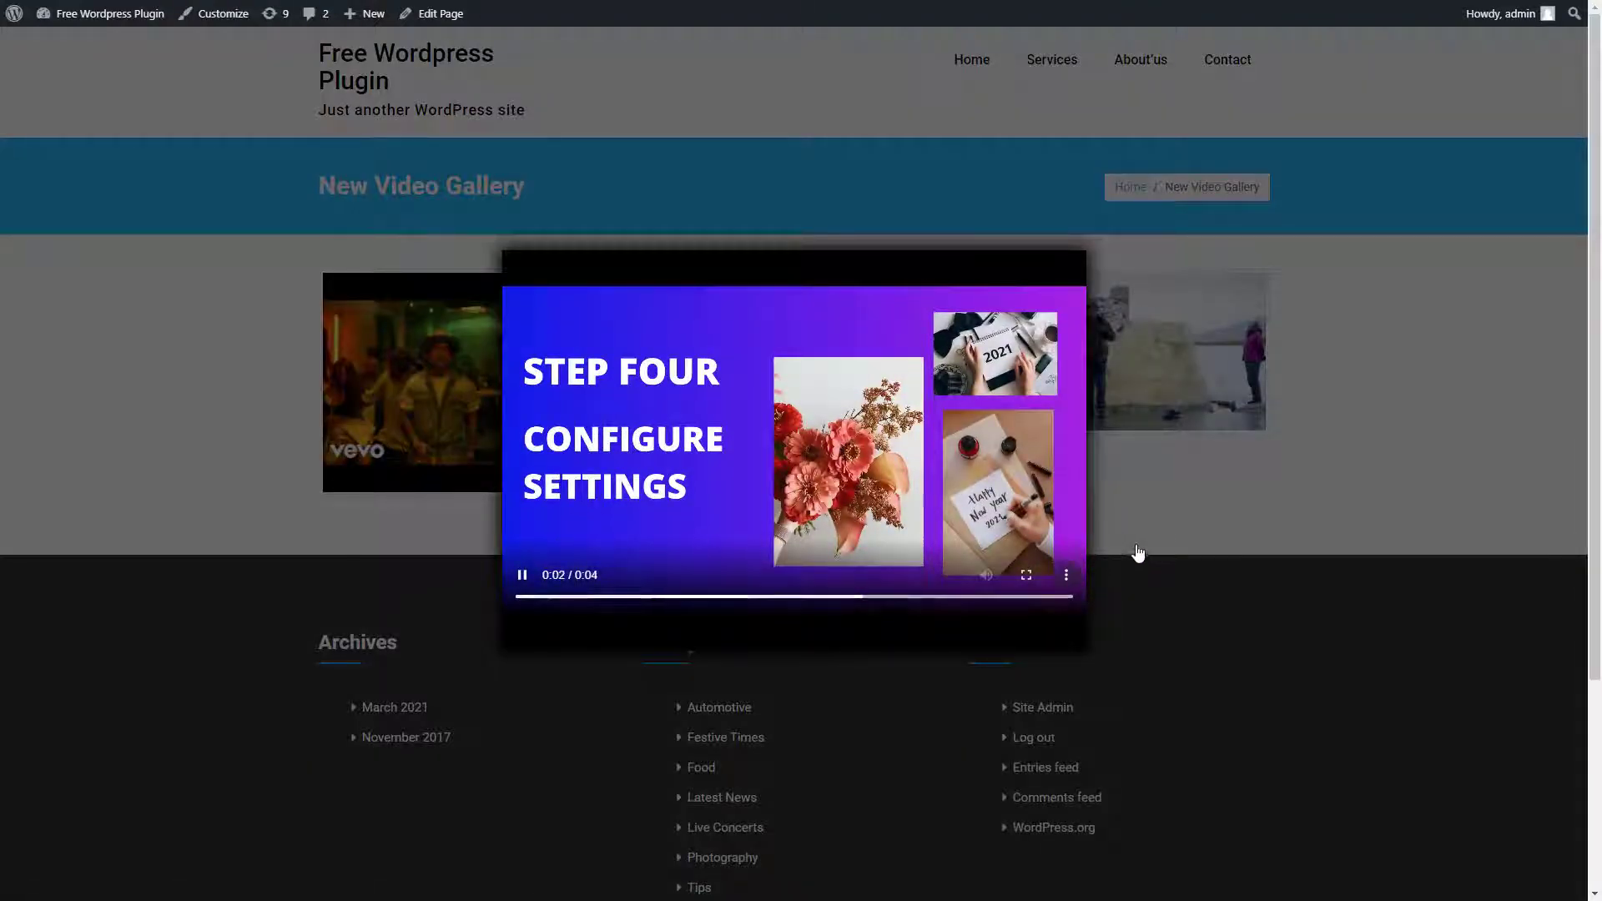
left_click(1145, 531)
left_click(1058, 388)
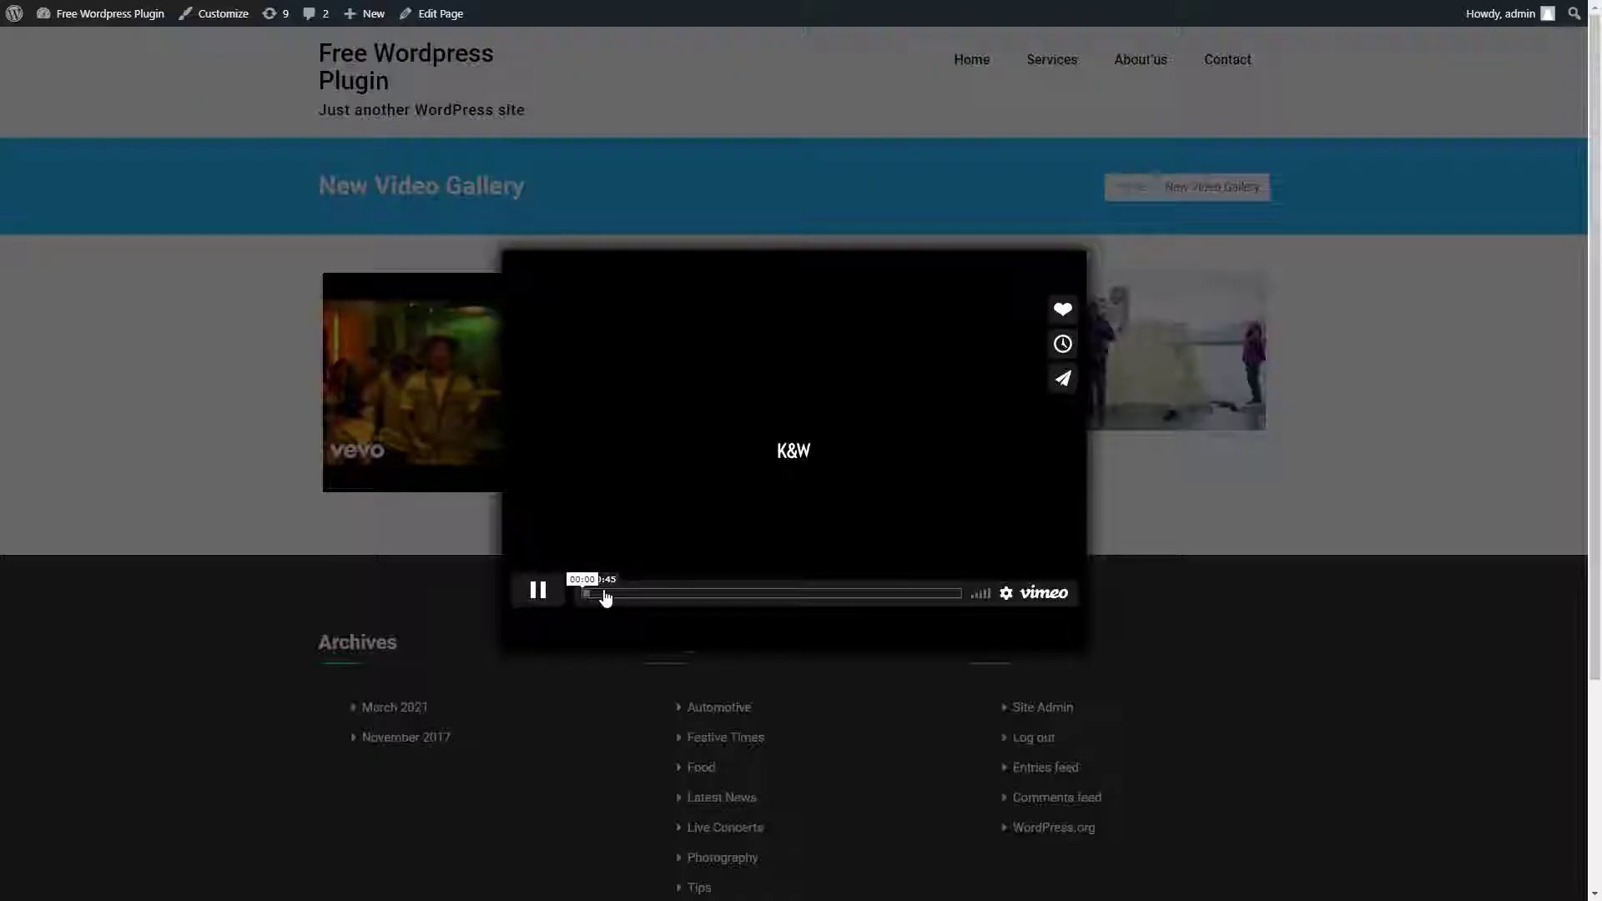